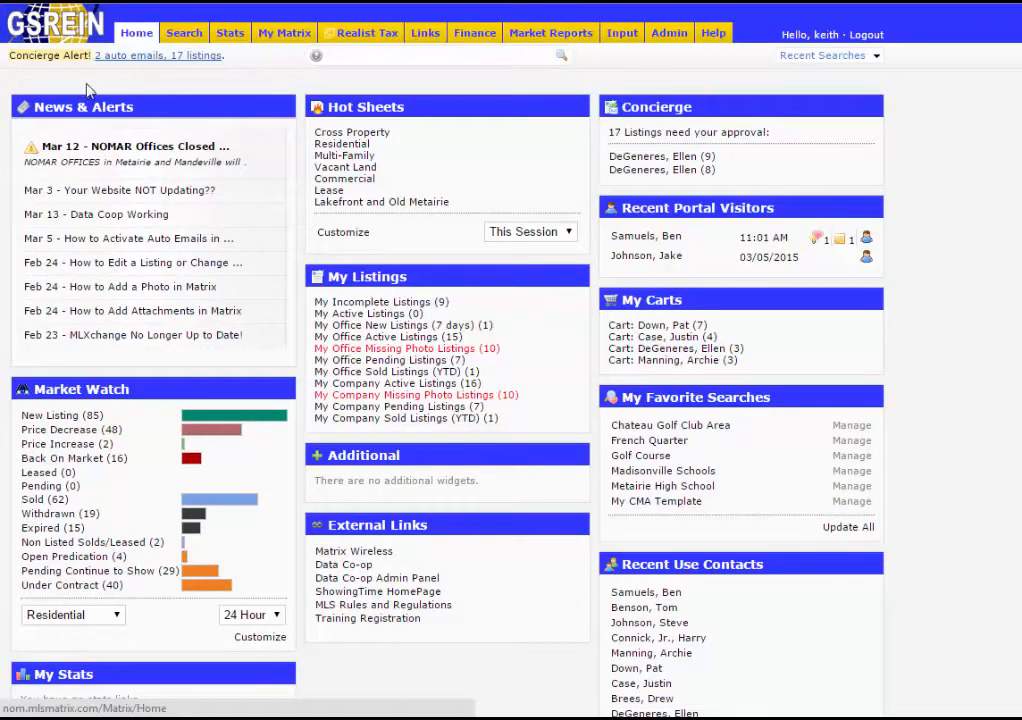
# Start a residential search for active listings in area 14 with a price range of 200-300 thousand
pyautogui.moveTo(190, 38)
pyautogui.click(175, 57)
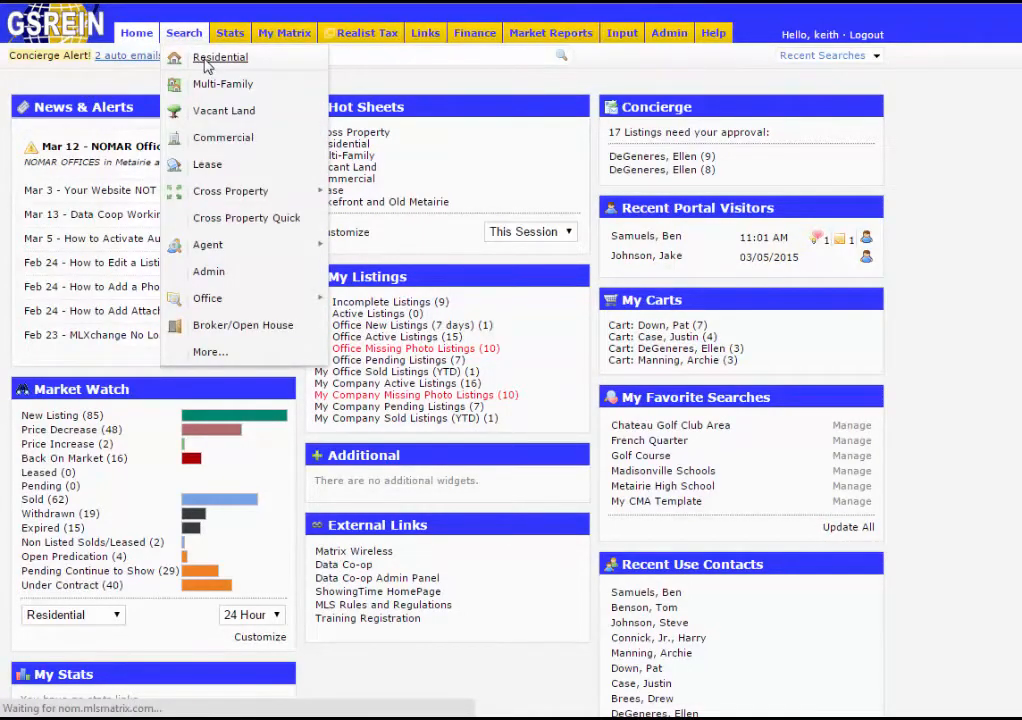
pyautogui.click(395, 304)
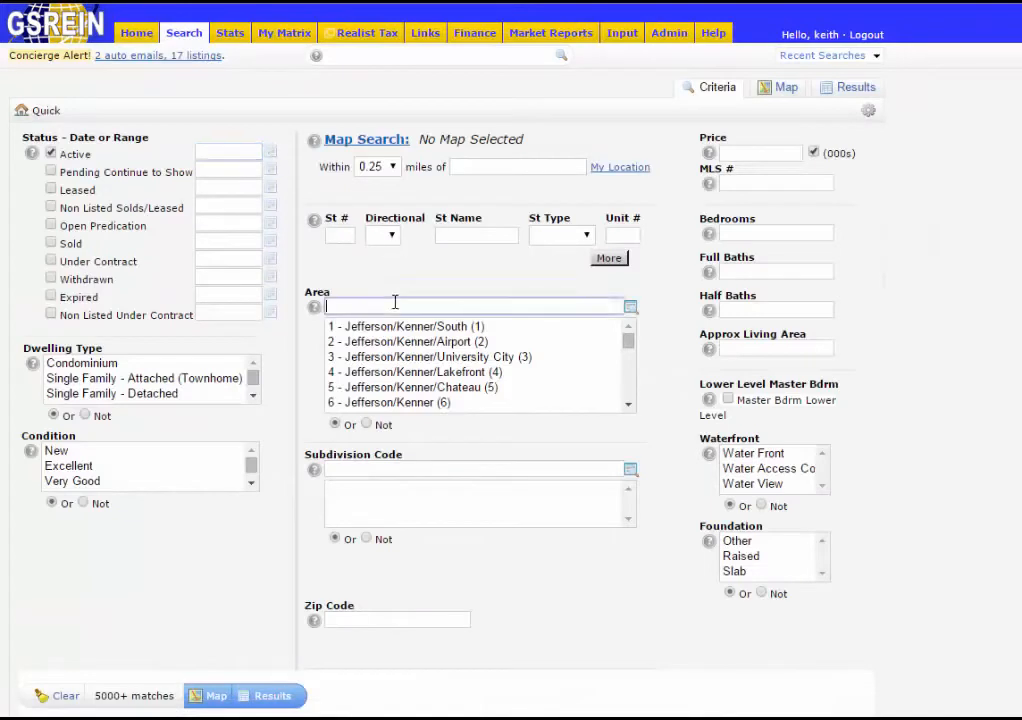
pyautogui.write('14')
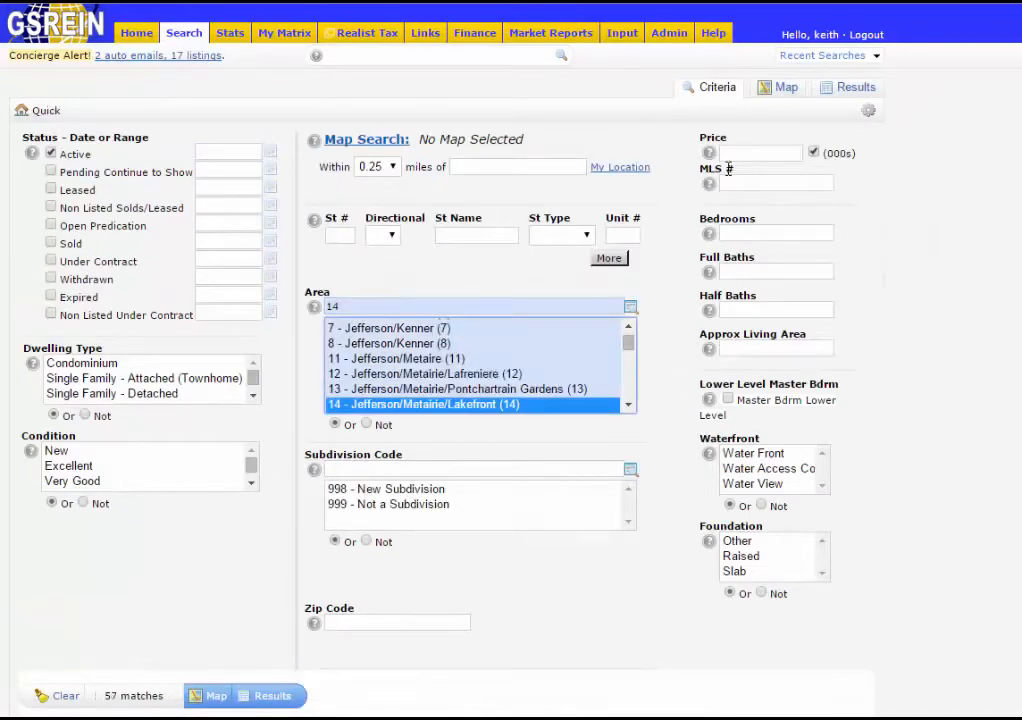
pyautogui.click(737, 153)
pyautogui.write('200-300')
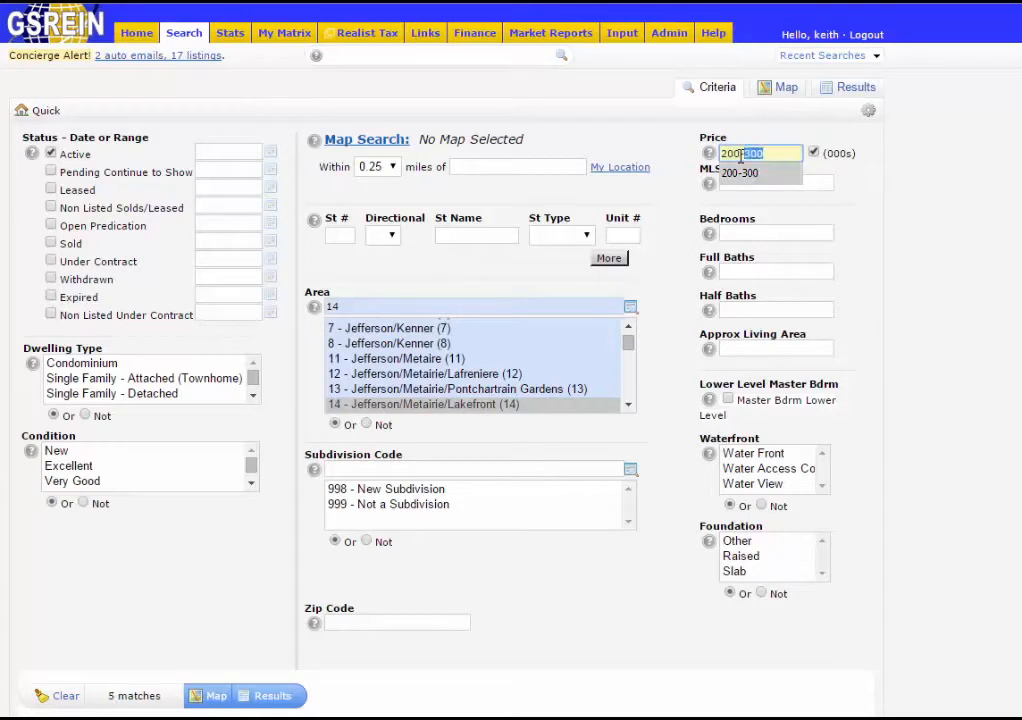
pyautogui.click(740, 173)
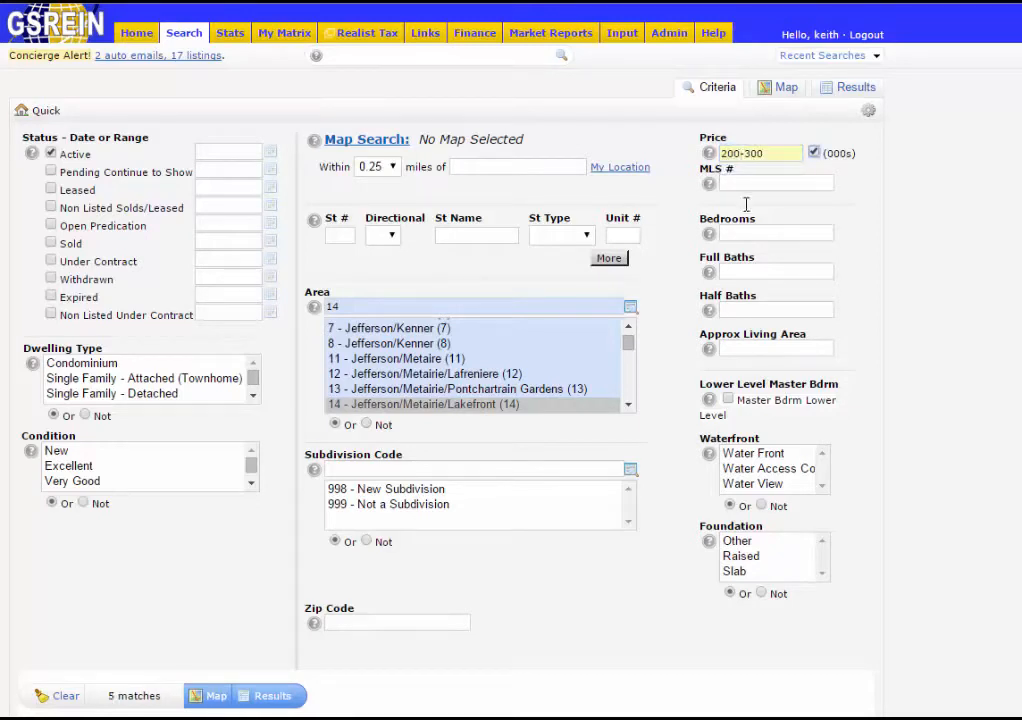
# Add 3+ bedrooms and 2+ full baths to the search criteria and show the matching listings
pyautogui.click(751, 234)
pyautogui.write('2')
pyautogui.press('BackSpace')
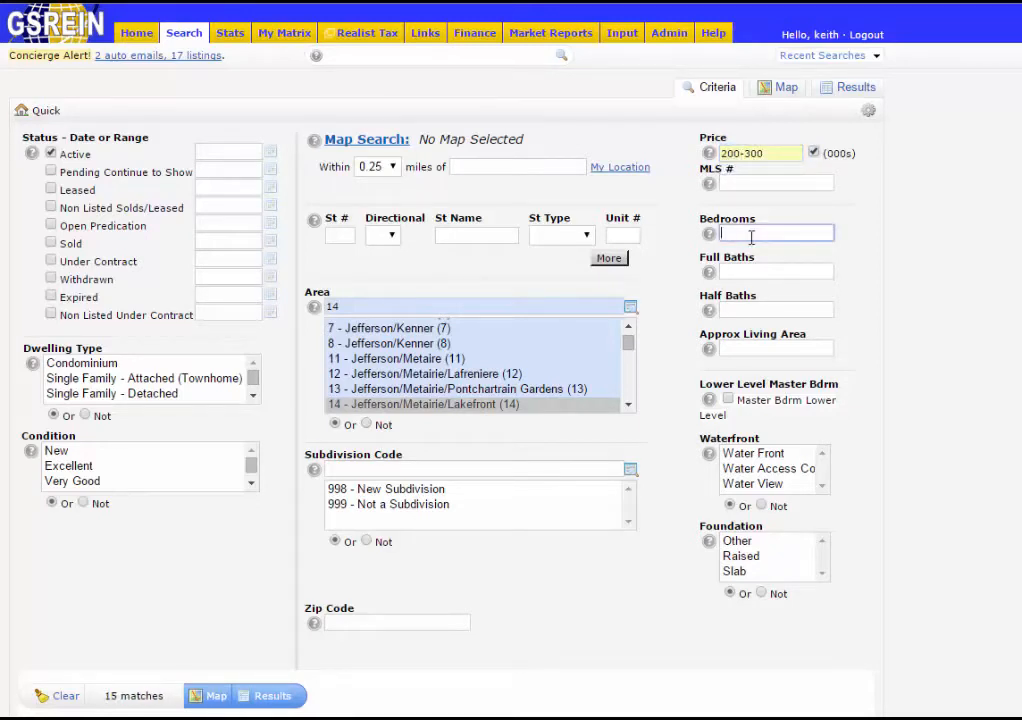
pyautogui.write('3+')
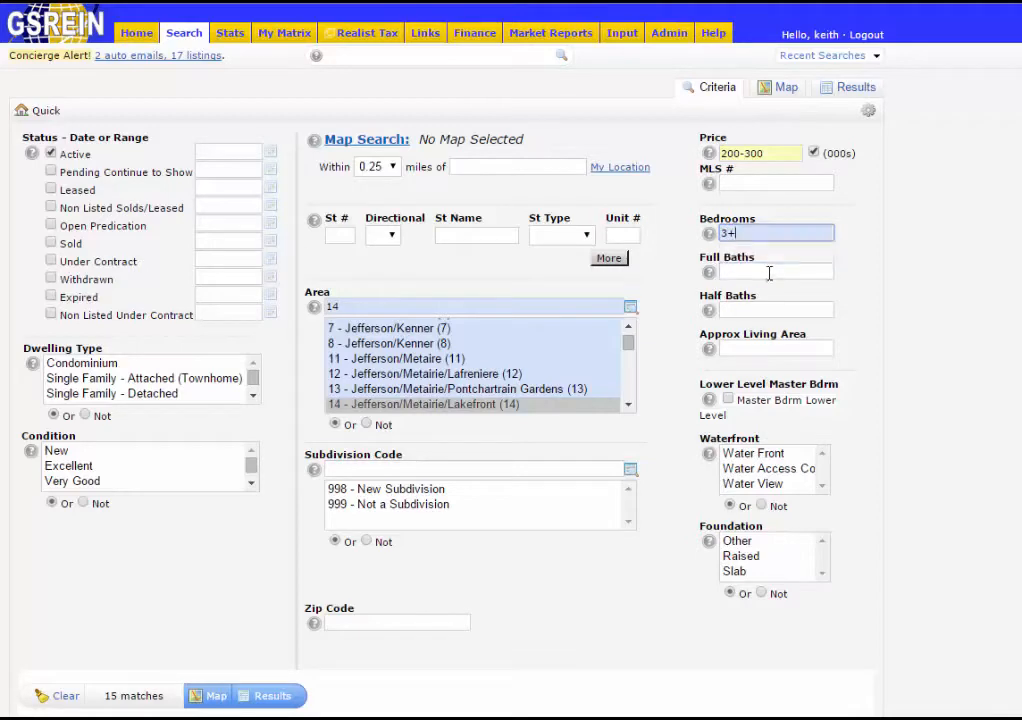
pyautogui.click(769, 272)
pyautogui.write('2+')
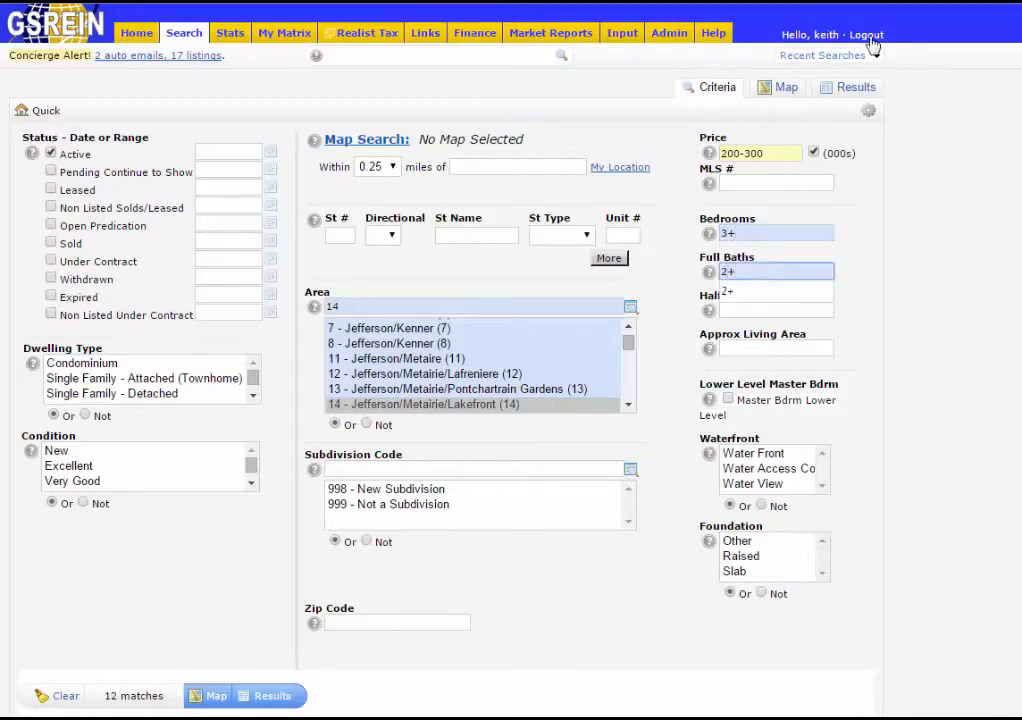
pyautogui.click(848, 88)
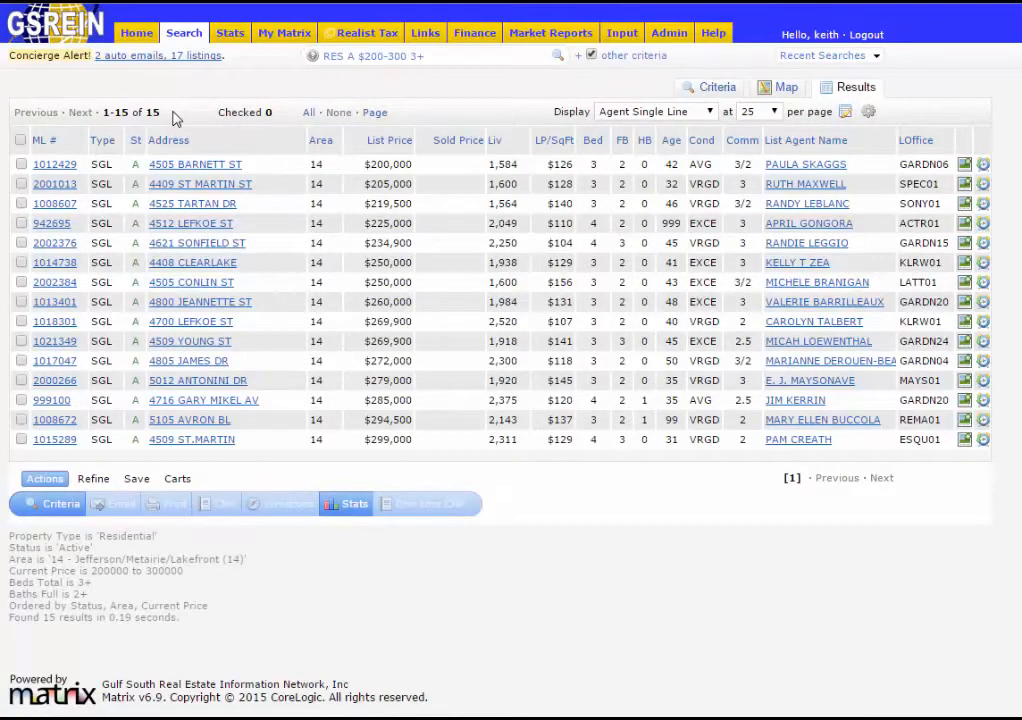
# Discard listings 1008607, 2002376, 2002384 and 1018301 from the search results
pyautogui.click(21, 203)
pyautogui.click(21, 243)
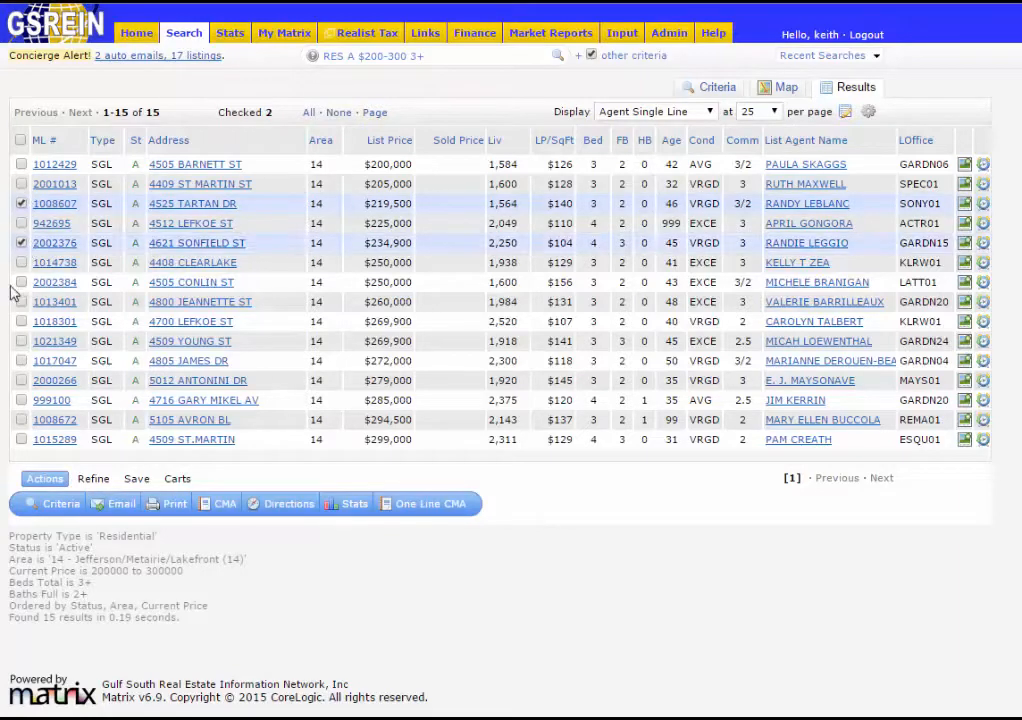
pyautogui.click(21, 282)
pyautogui.click(21, 321)
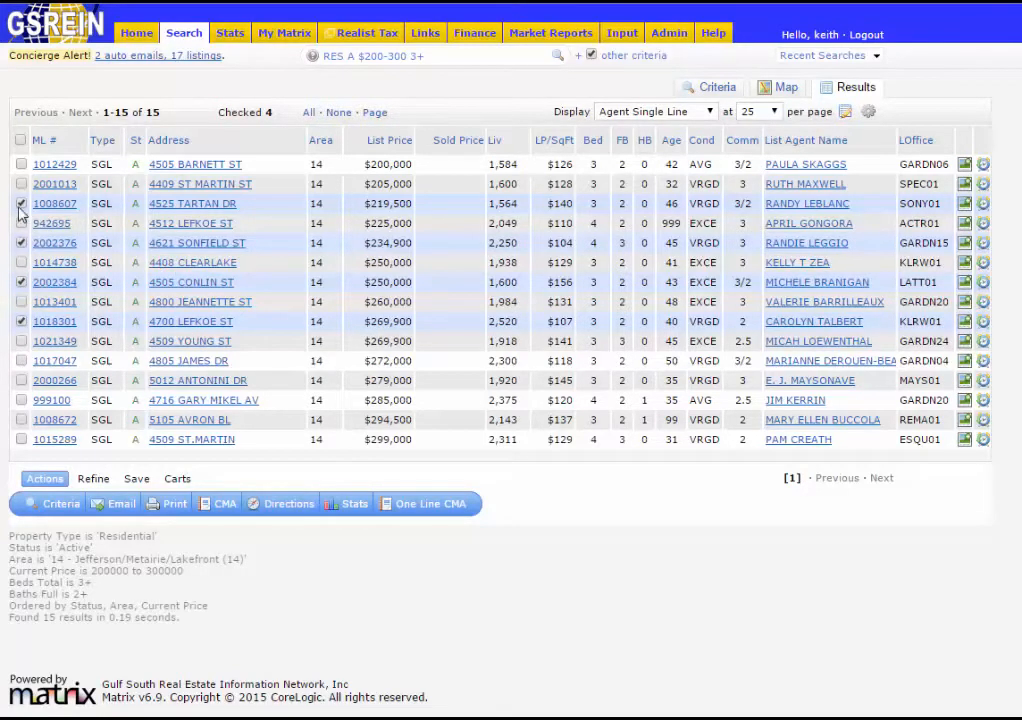
pyautogui.click(93, 480)
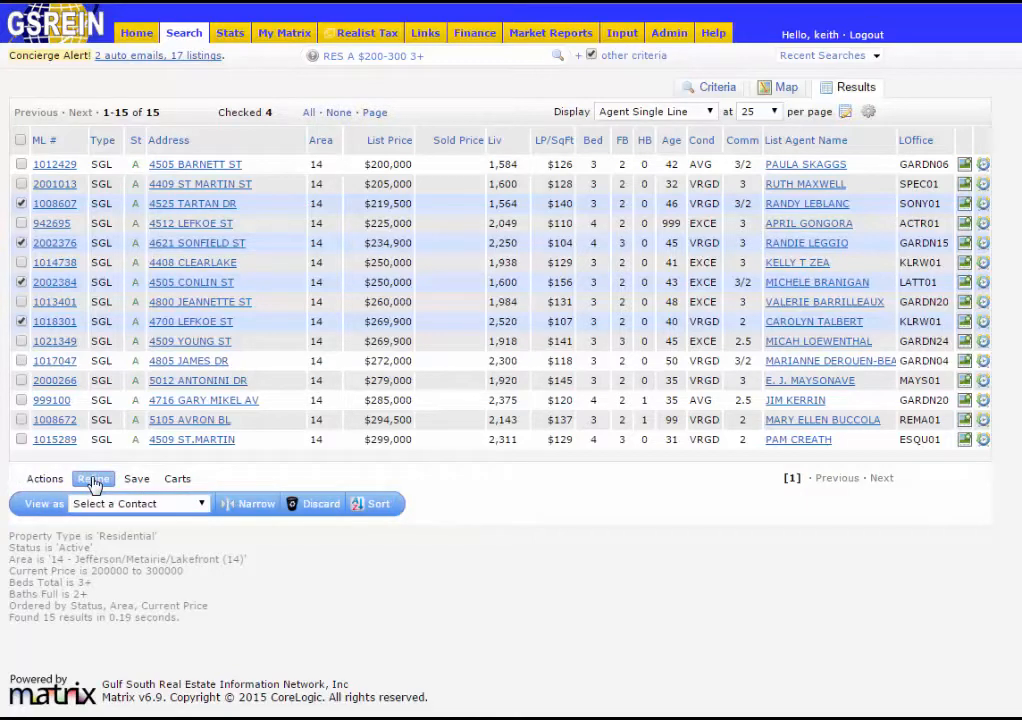
pyautogui.click(320, 510)
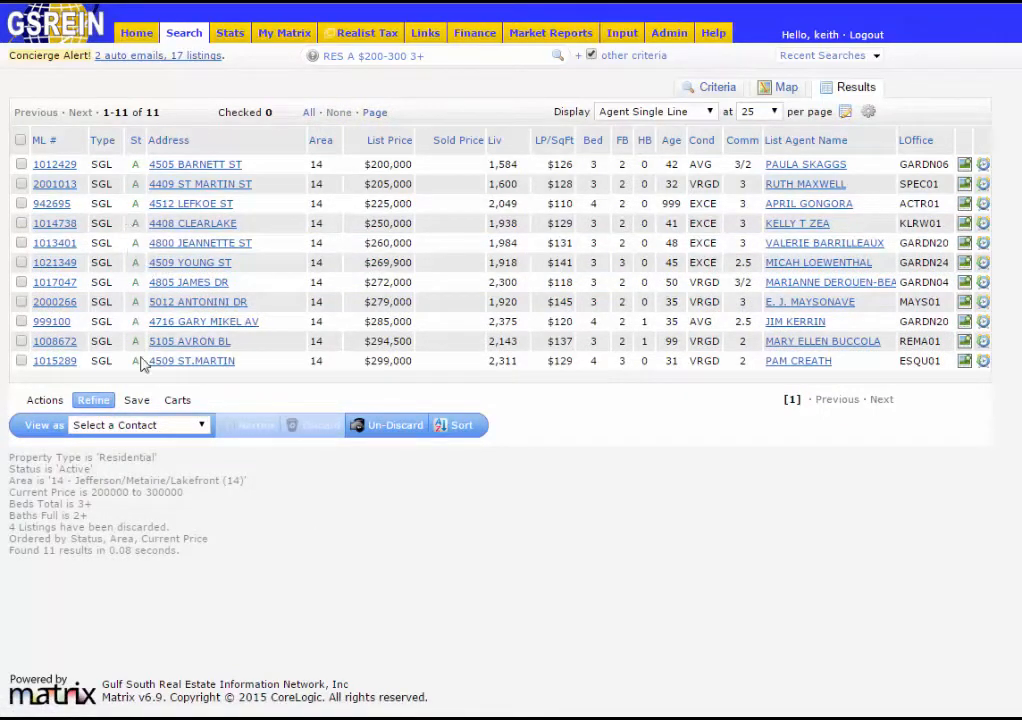
# Start a new auto email from the remaining results and review its message, criteria, settings and schedule
pyautogui.click(141, 401)
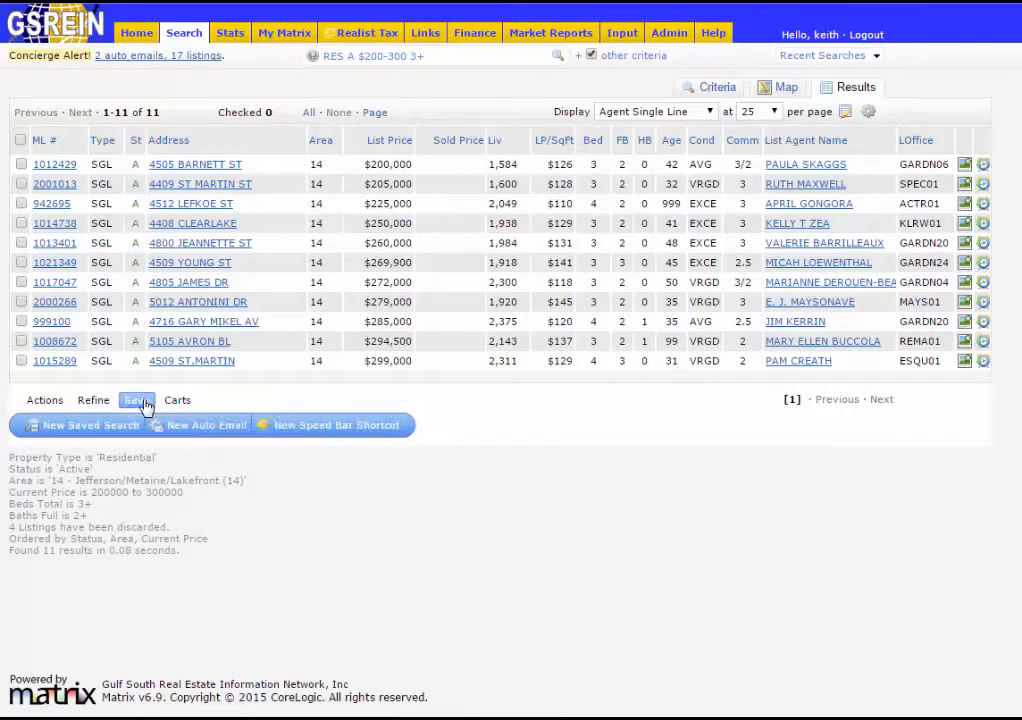
pyautogui.click(200, 430)
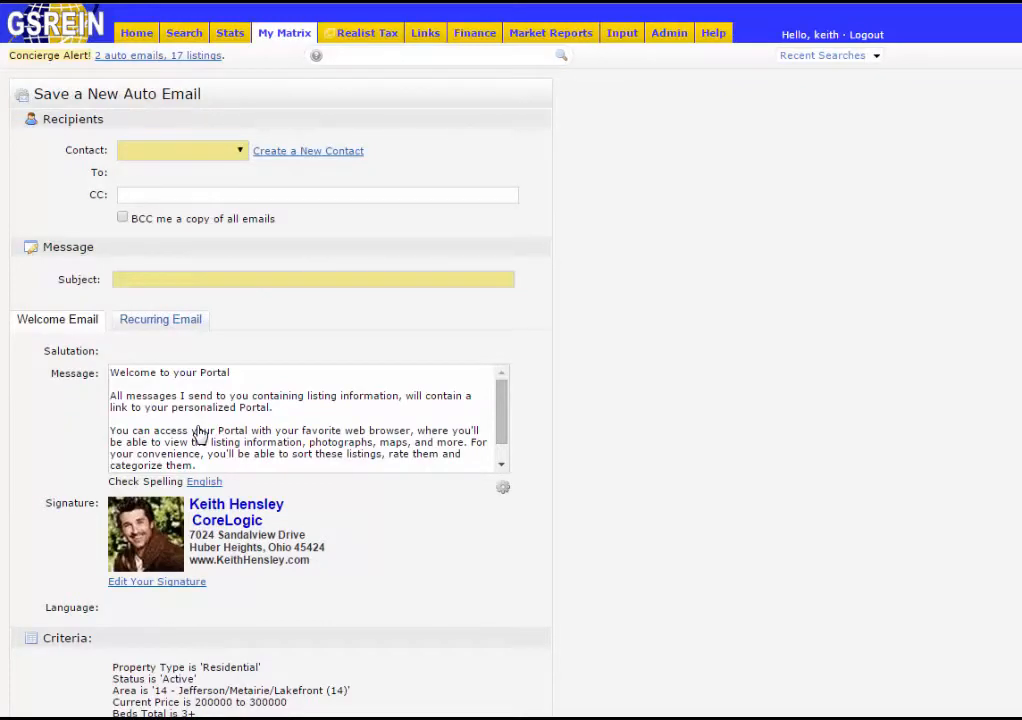
pyautogui.scroll(-3, 550, 383)
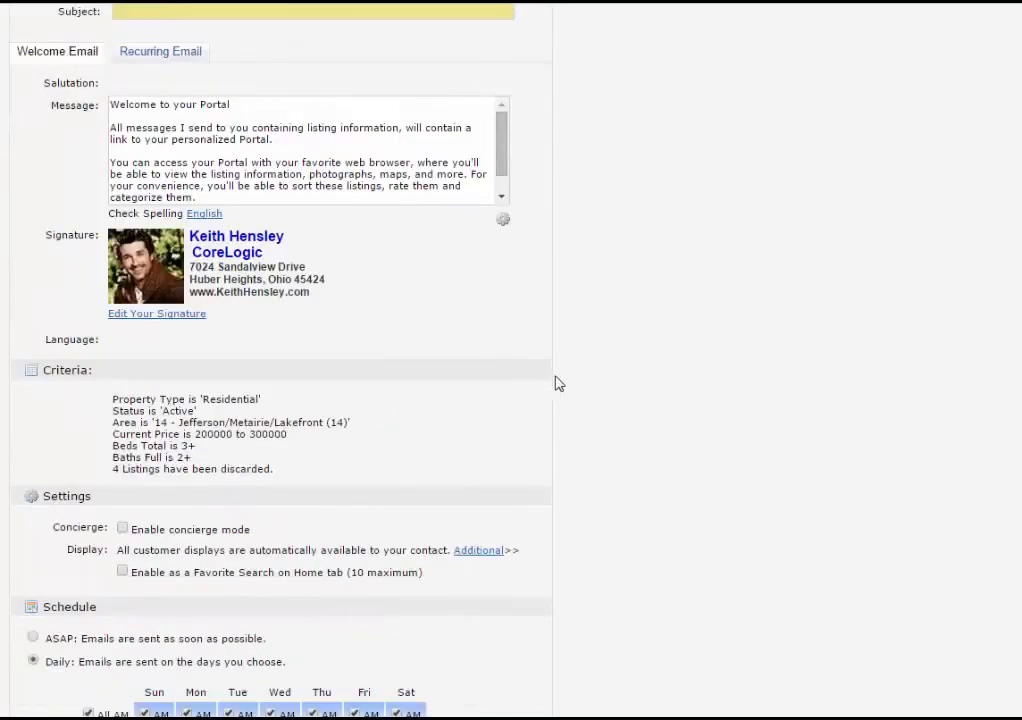
pyautogui.scroll(-2, 565, 386)
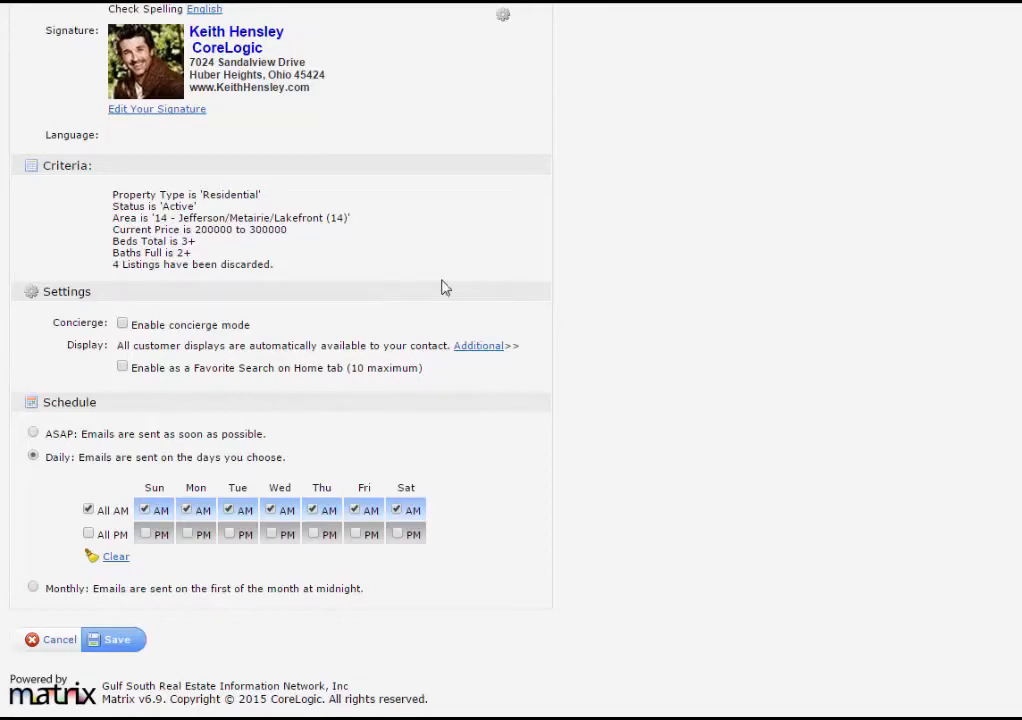
pyautogui.scroll(2, 110, 102)
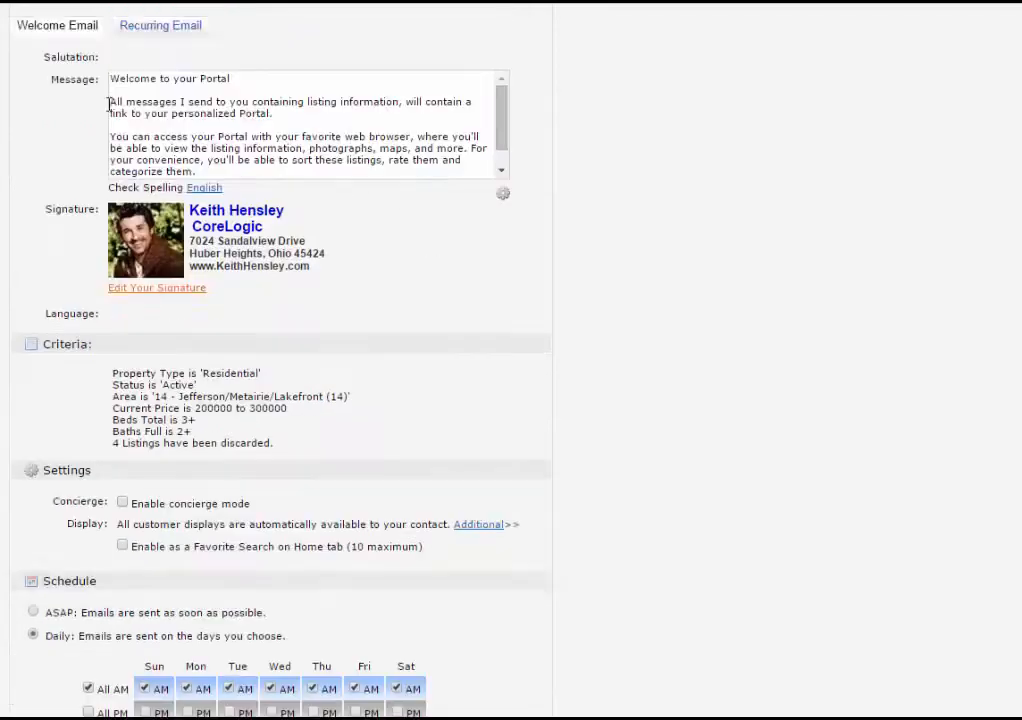
pyautogui.scroll(3, 75, 84)
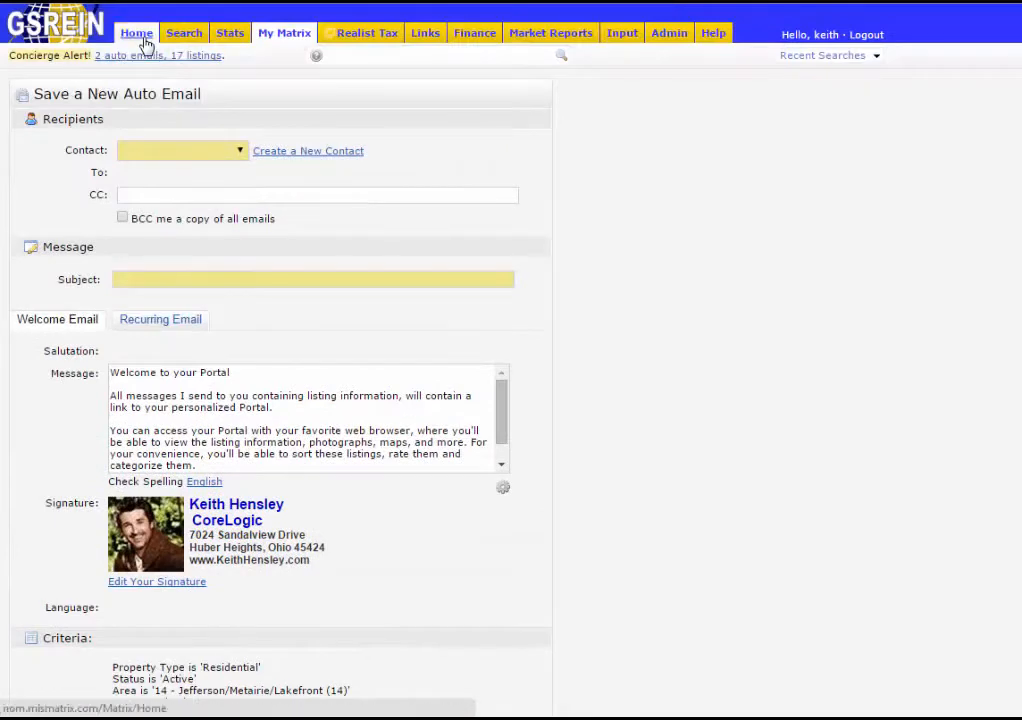
# Return to the home page and start a fresh residential search in area 14 priced 200-300 thousand
pyautogui.click(145, 42)
pyautogui.moveTo(181, 38)
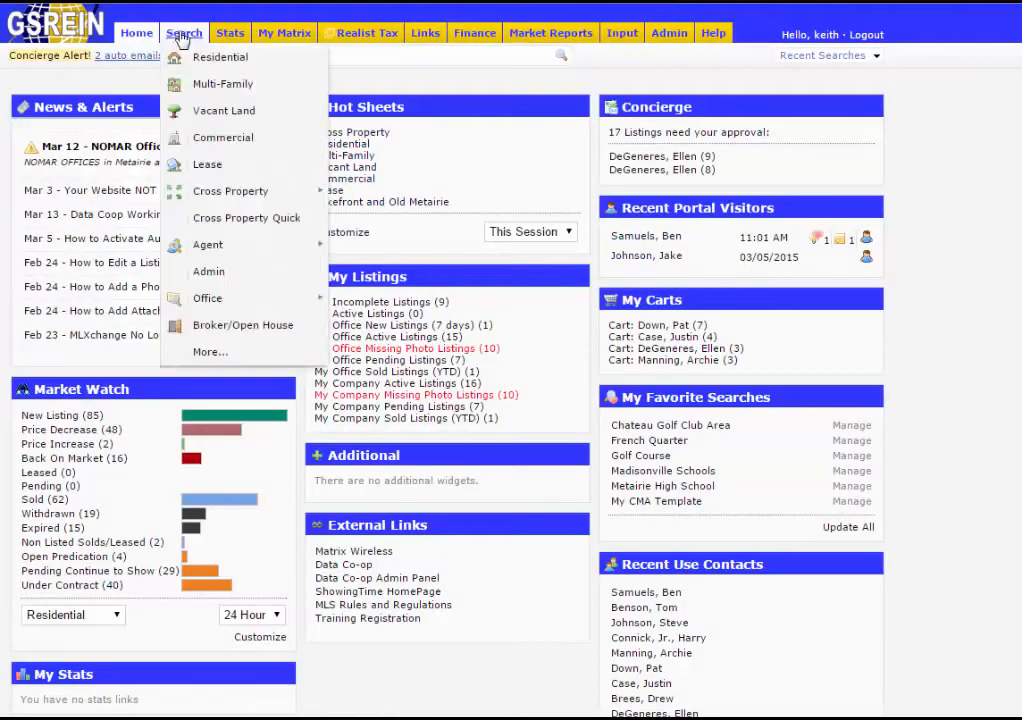
pyautogui.click(198, 64)
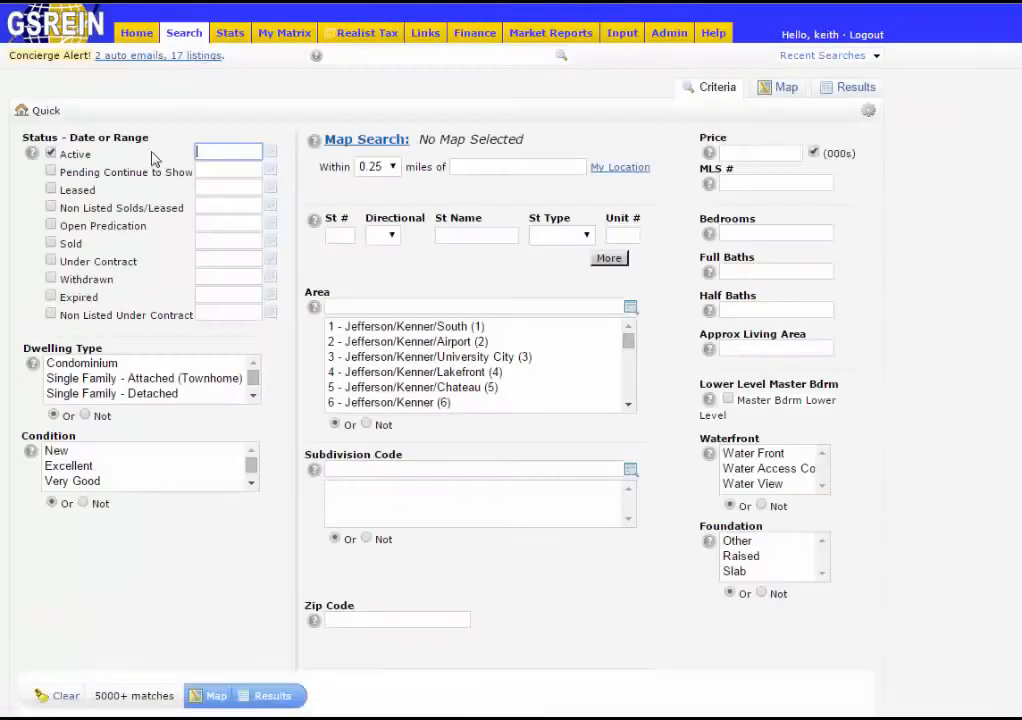
pyautogui.click(422, 306)
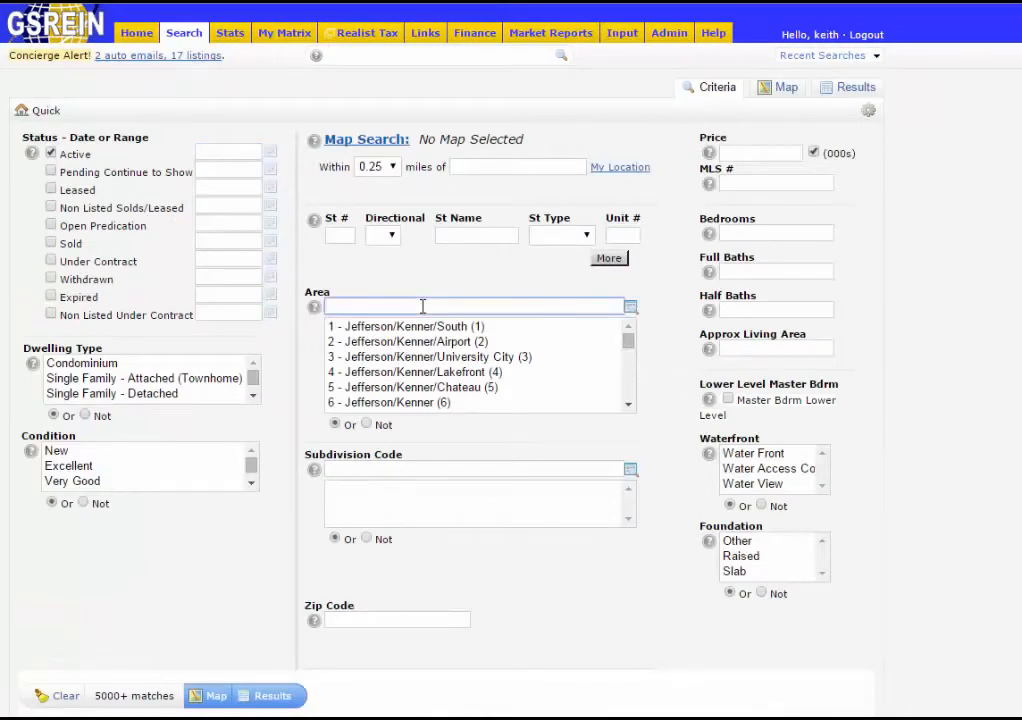
pyautogui.write('14')
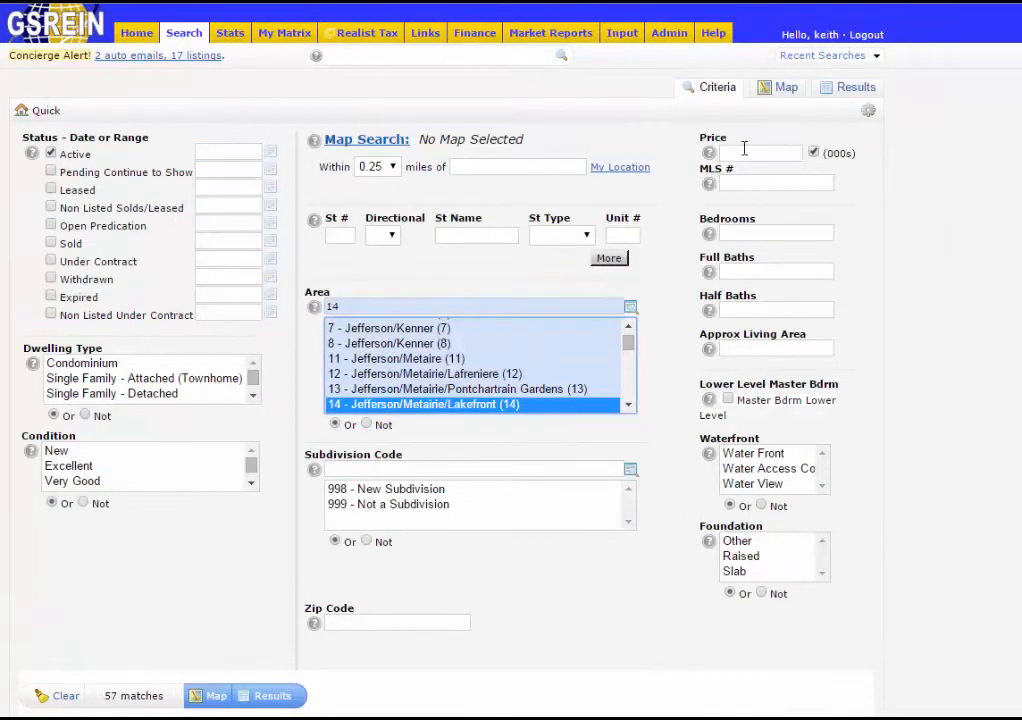
pyautogui.click(744, 148)
pyautogui.write('200-')
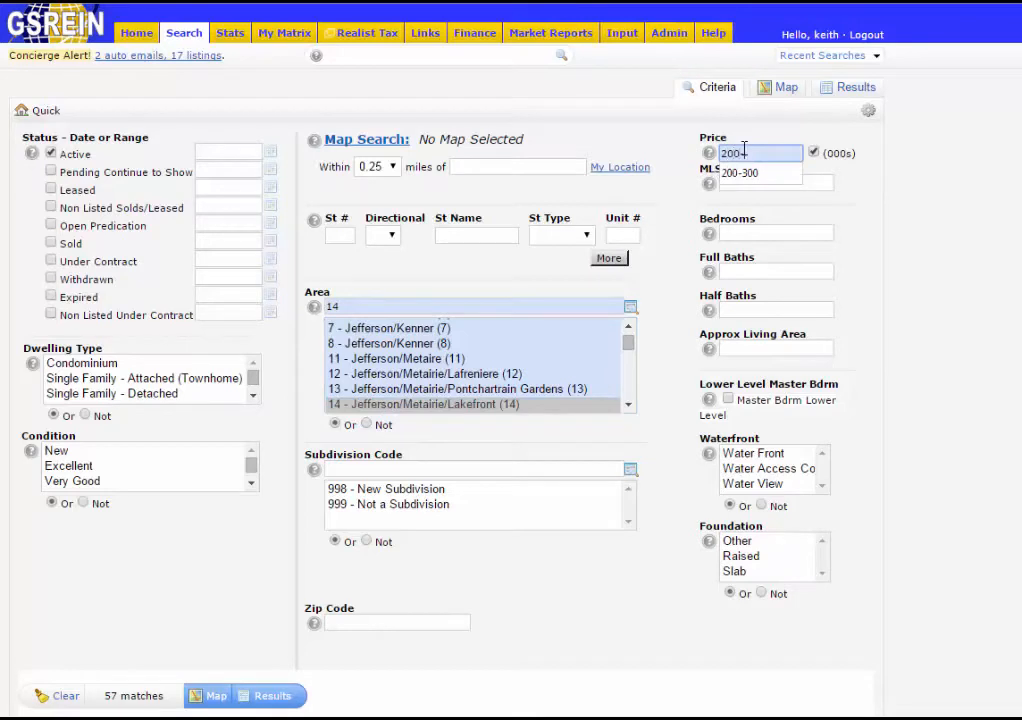
pyautogui.write('300')
# Require 3+ bedrooms and 2+ full baths in the new search and display its results
pyautogui.click(793, 234)
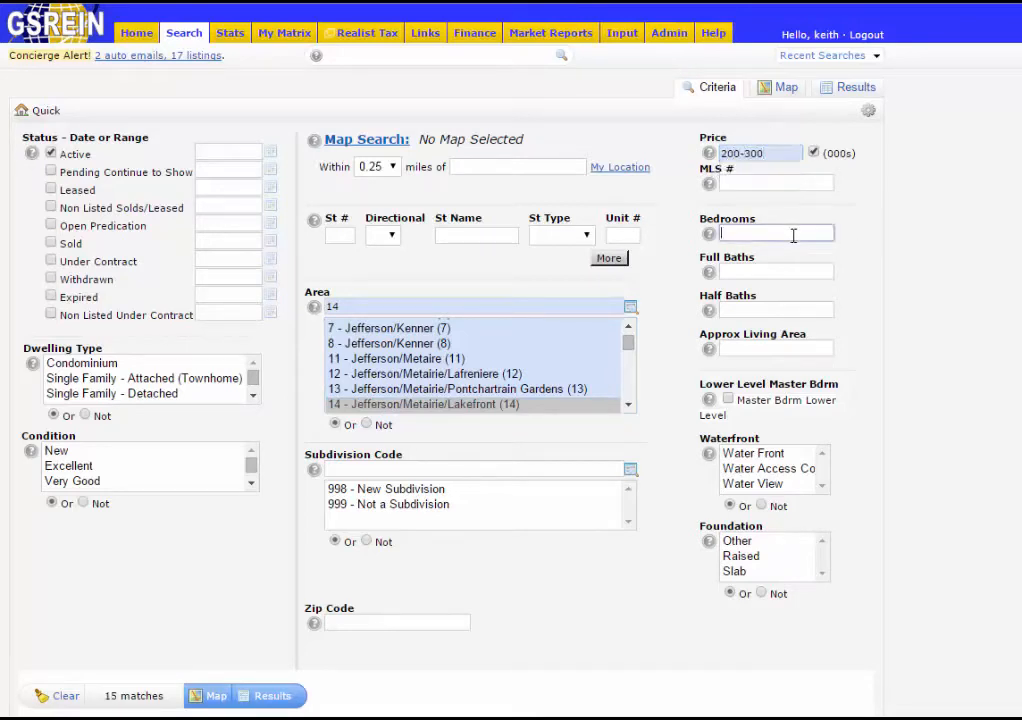
pyautogui.write('3+')
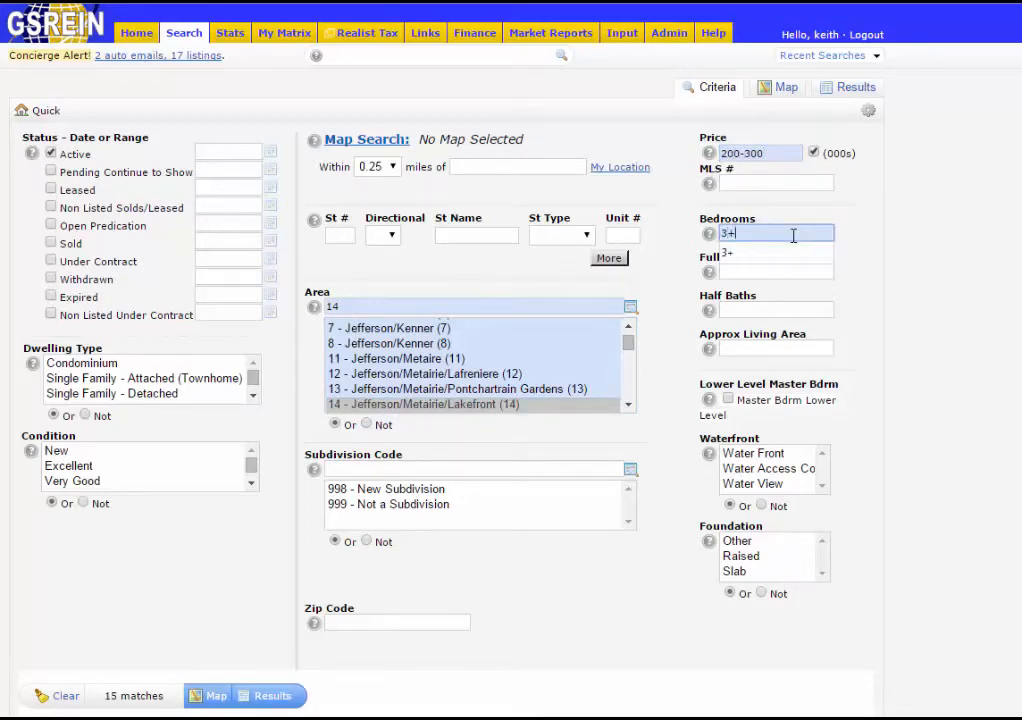
pyautogui.click(782, 271)
pyautogui.write('2+')
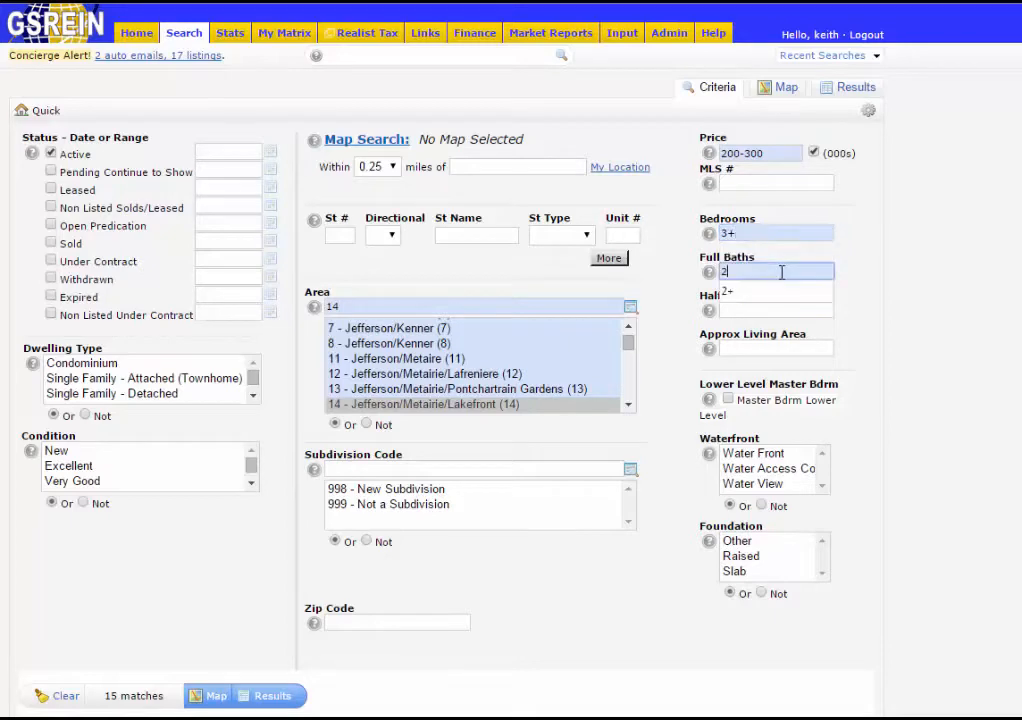
pyautogui.click(855, 88)
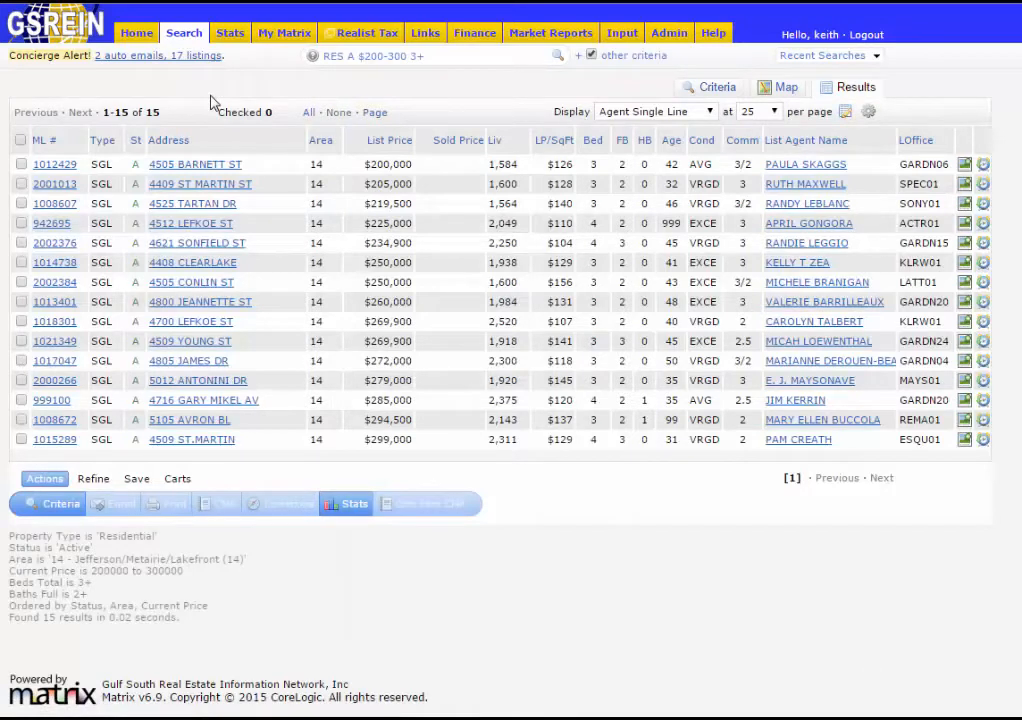
# Narrow the results to listings 942695, 2002376, 2002384 and 1018301, and start a new auto email from the narrowed search
pyautogui.click(21, 223)
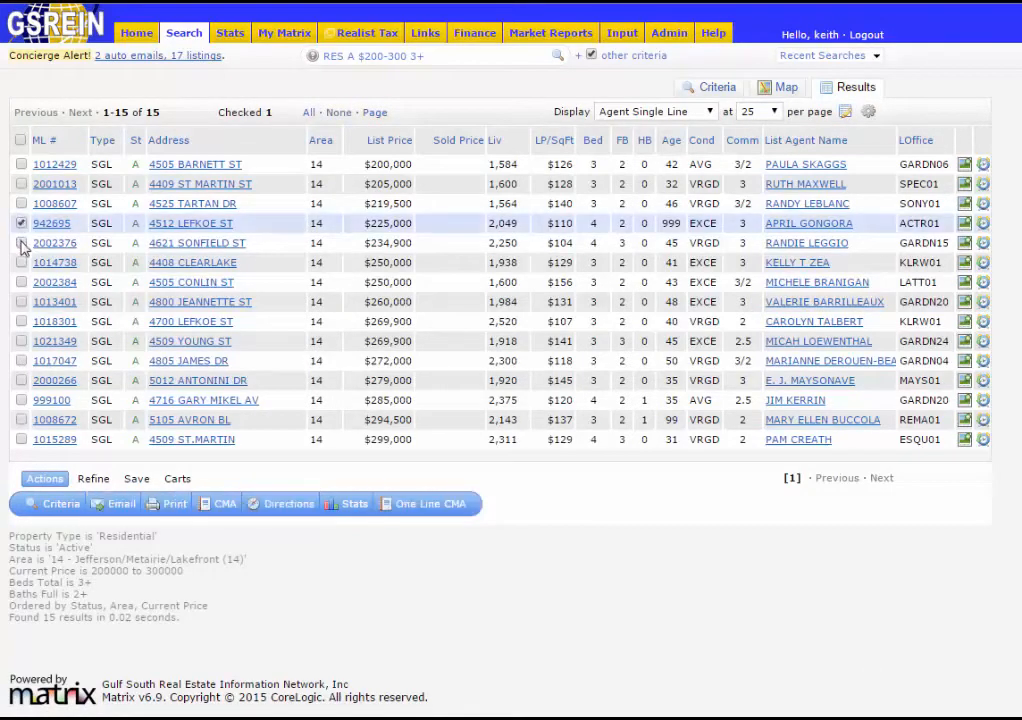
pyautogui.click(21, 243)
pyautogui.click(21, 282)
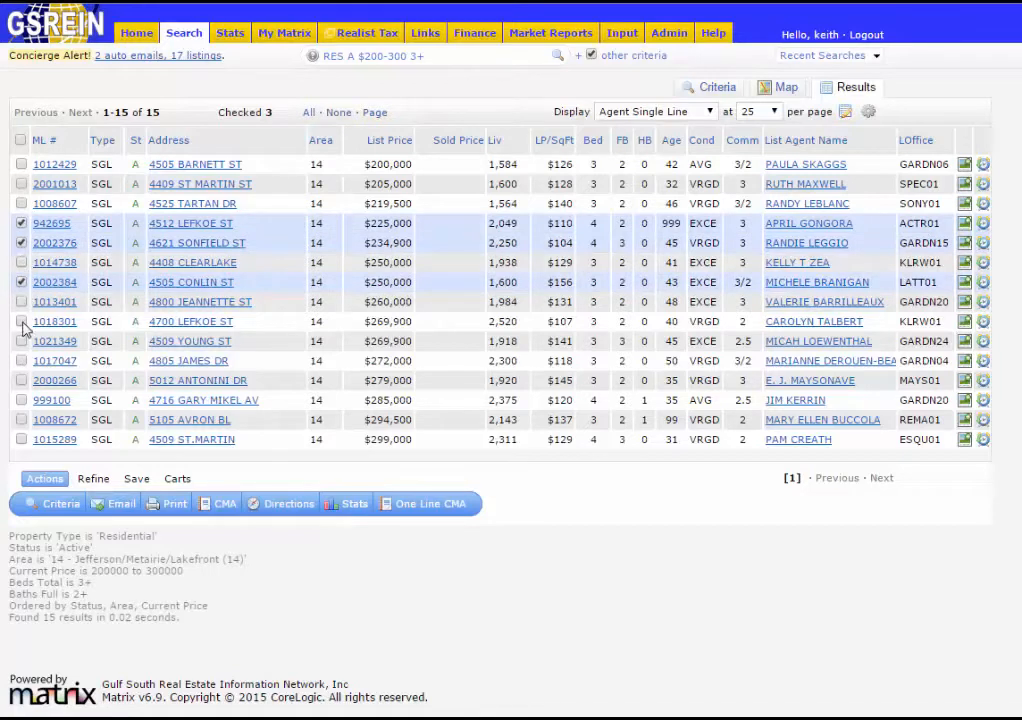
pyautogui.click(21, 321)
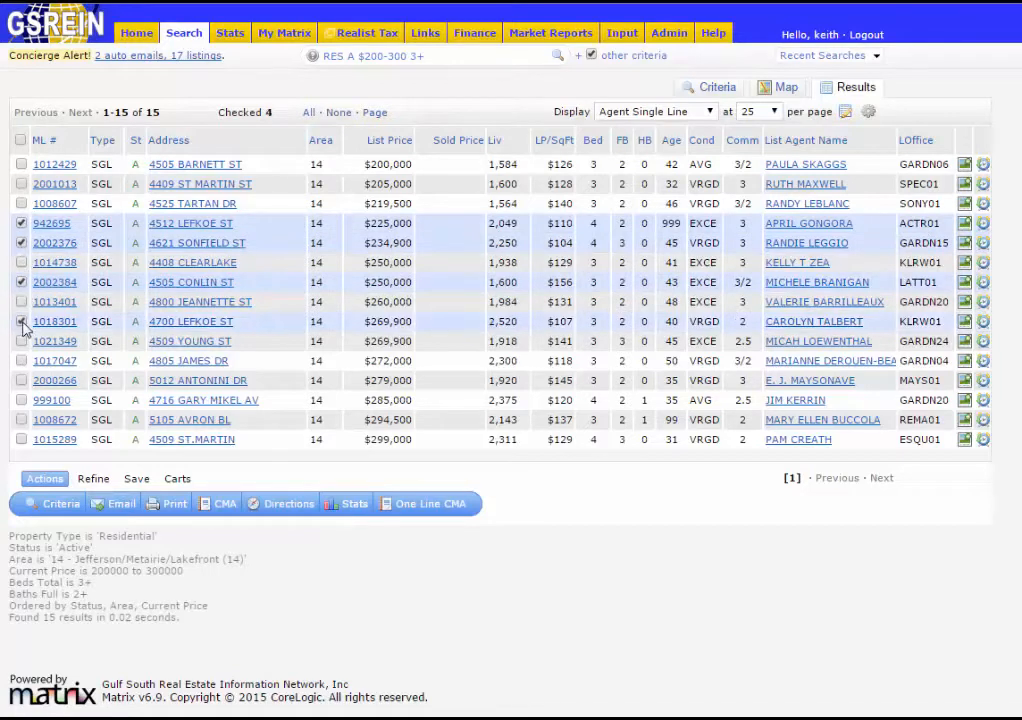
pyautogui.click(96, 485)
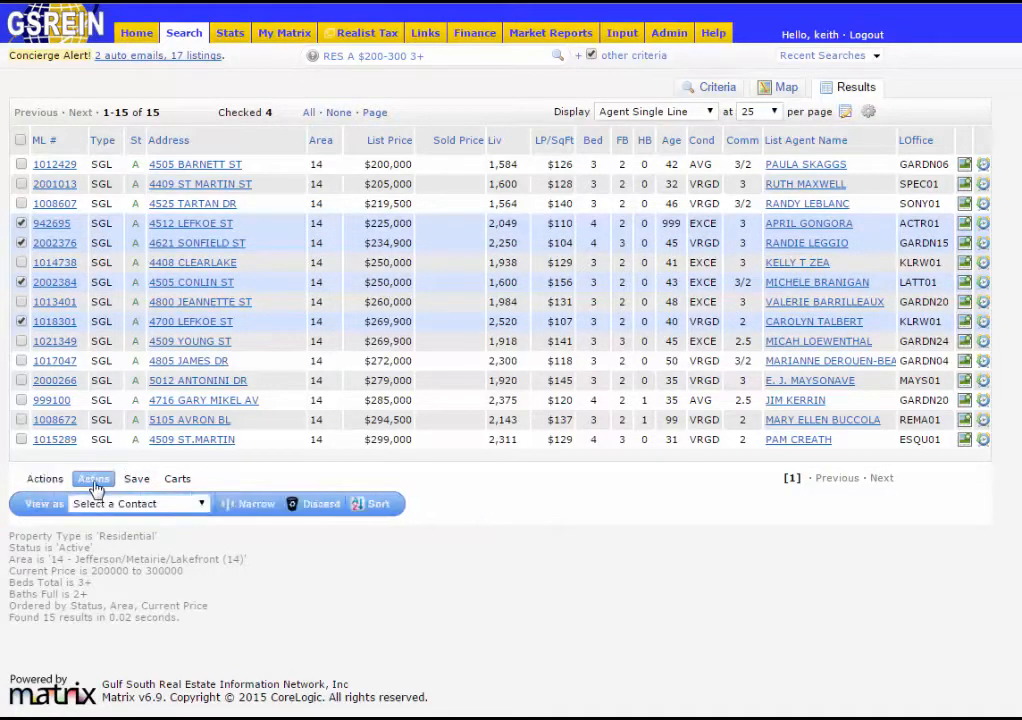
pyautogui.click(253, 508)
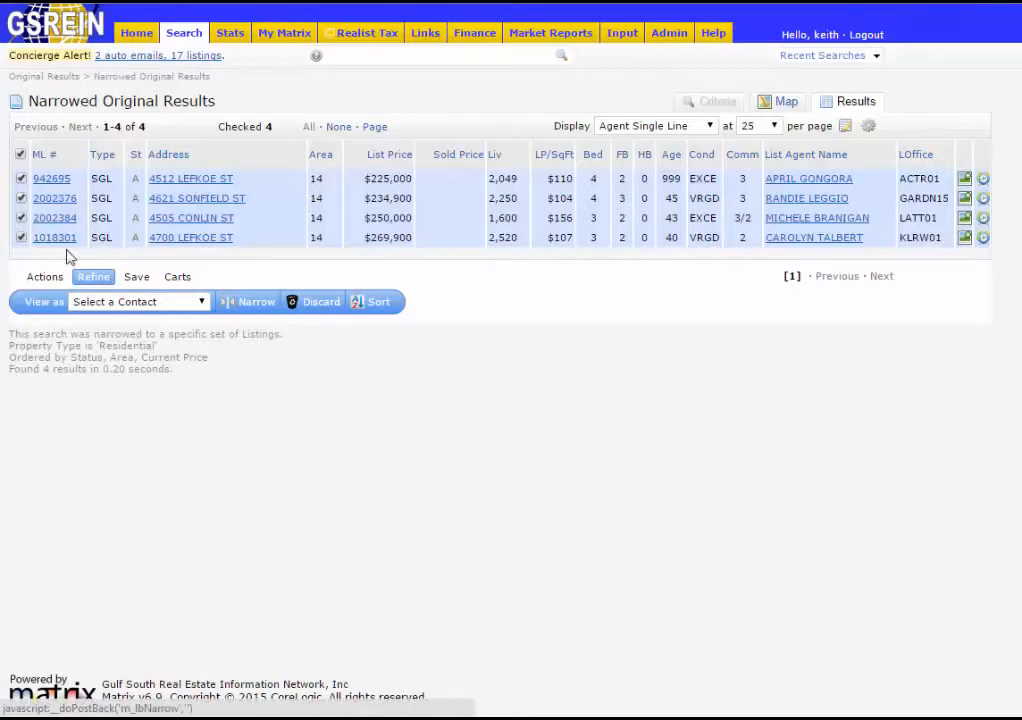
pyautogui.click(137, 280)
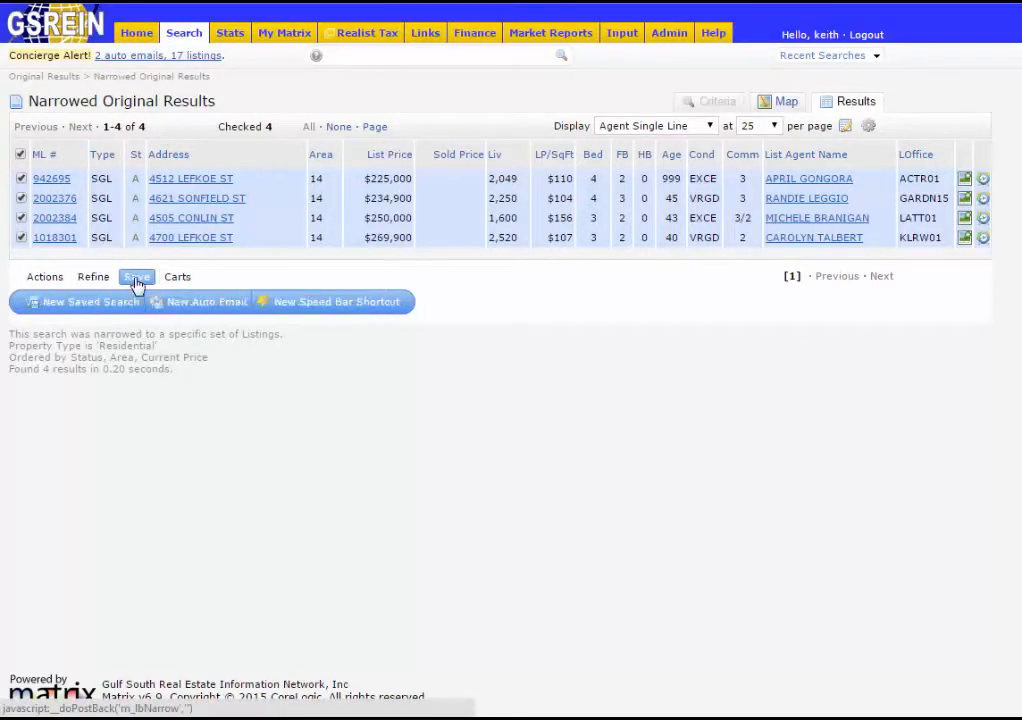
pyautogui.click(211, 311)
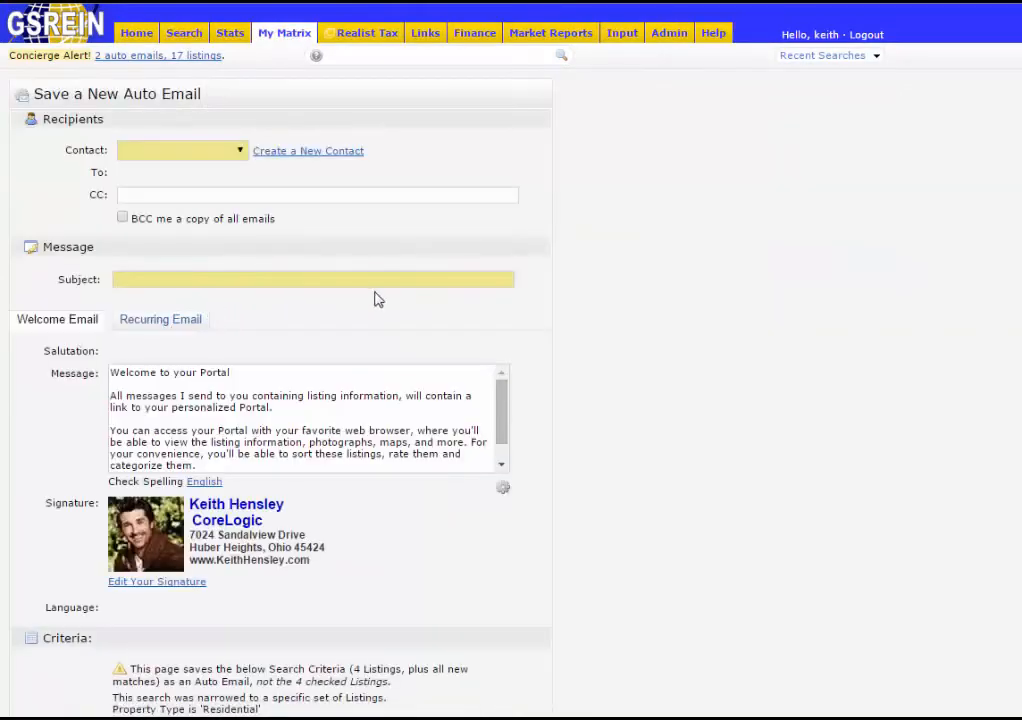
# Examine the criteria, settings and schedule of the new auto email made from the narrowed search
pyautogui.scroll(-1, 572, 403)
pyautogui.scroll(-4, 572, 403)
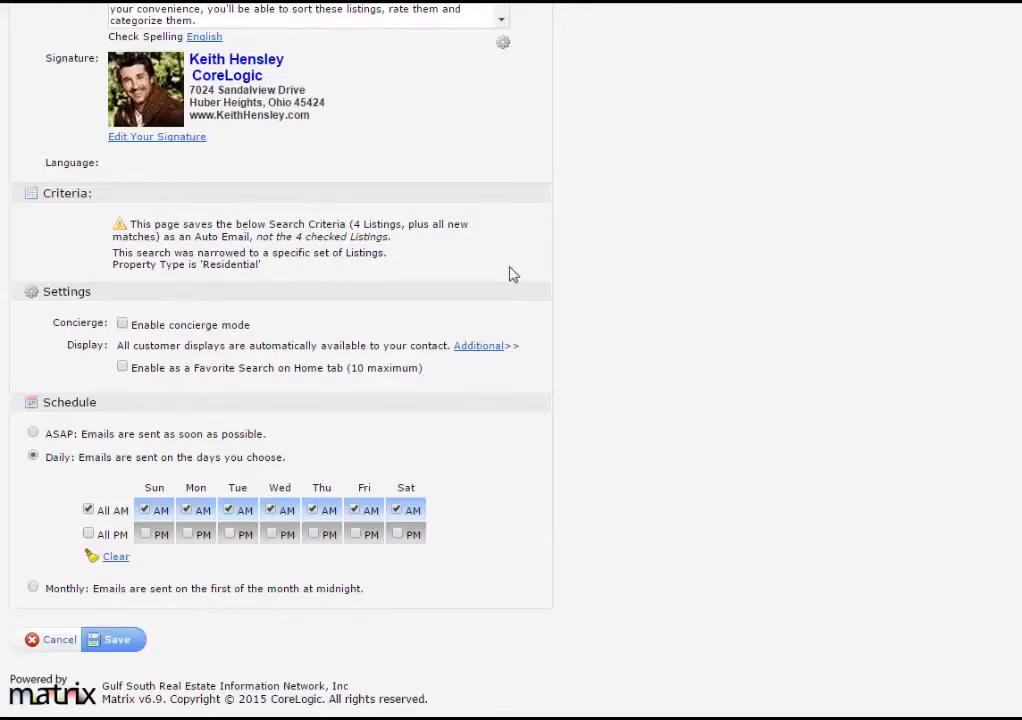
pyautogui.scroll(5, 630, 276)
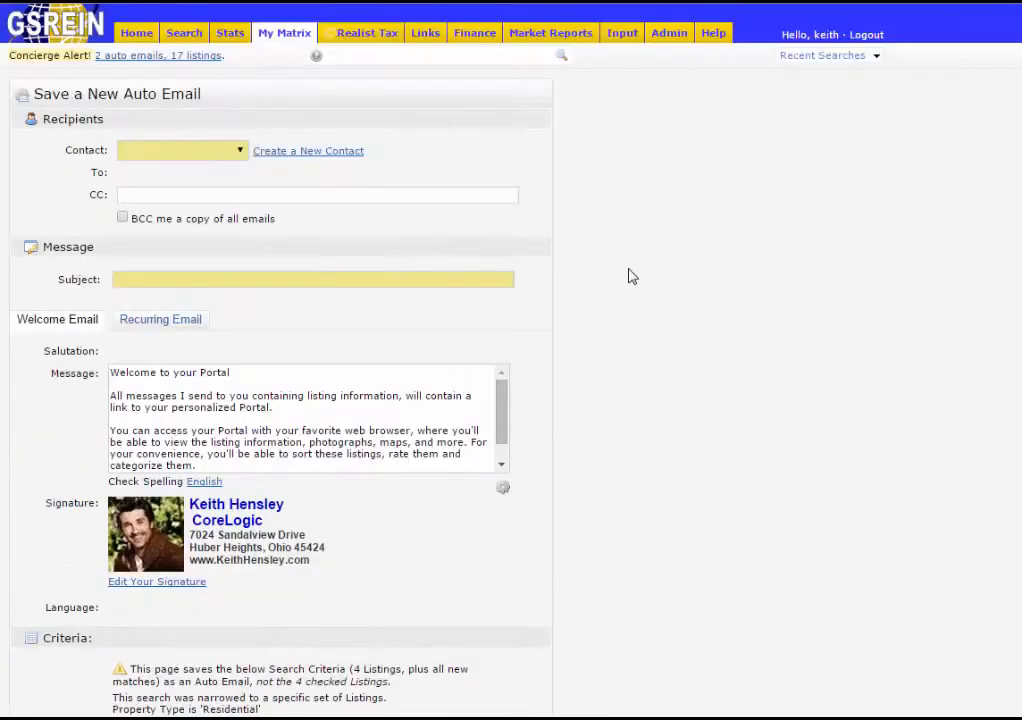
# Return to the home page and start another residential search in area 14 with a price range of 200-300 thousand
pyautogui.click(137, 38)
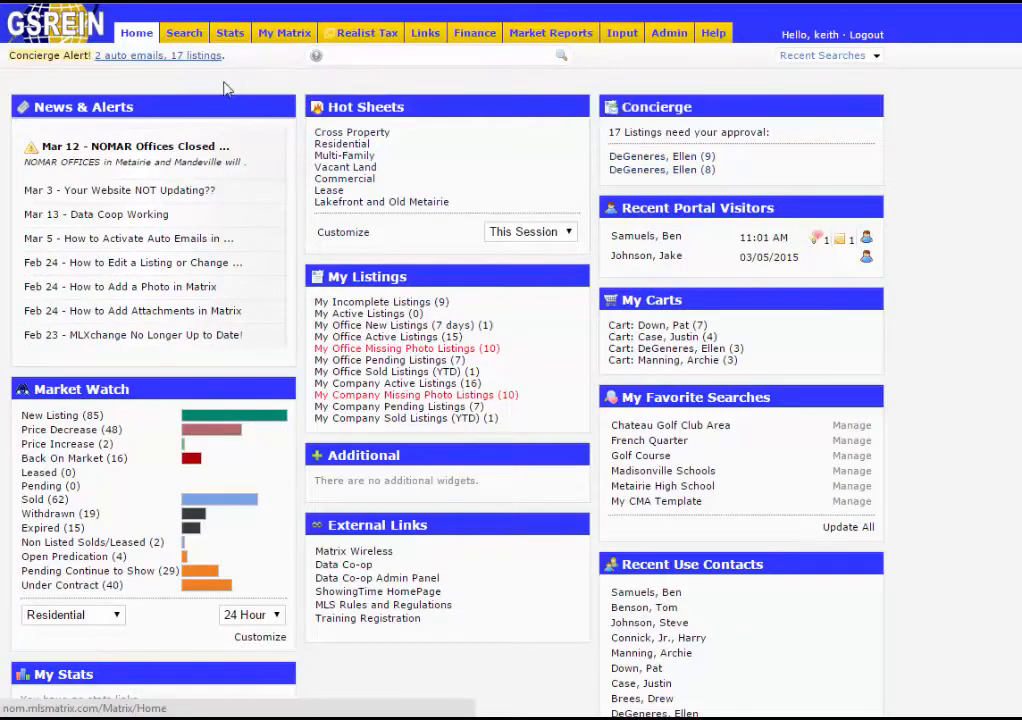
pyautogui.click(205, 59)
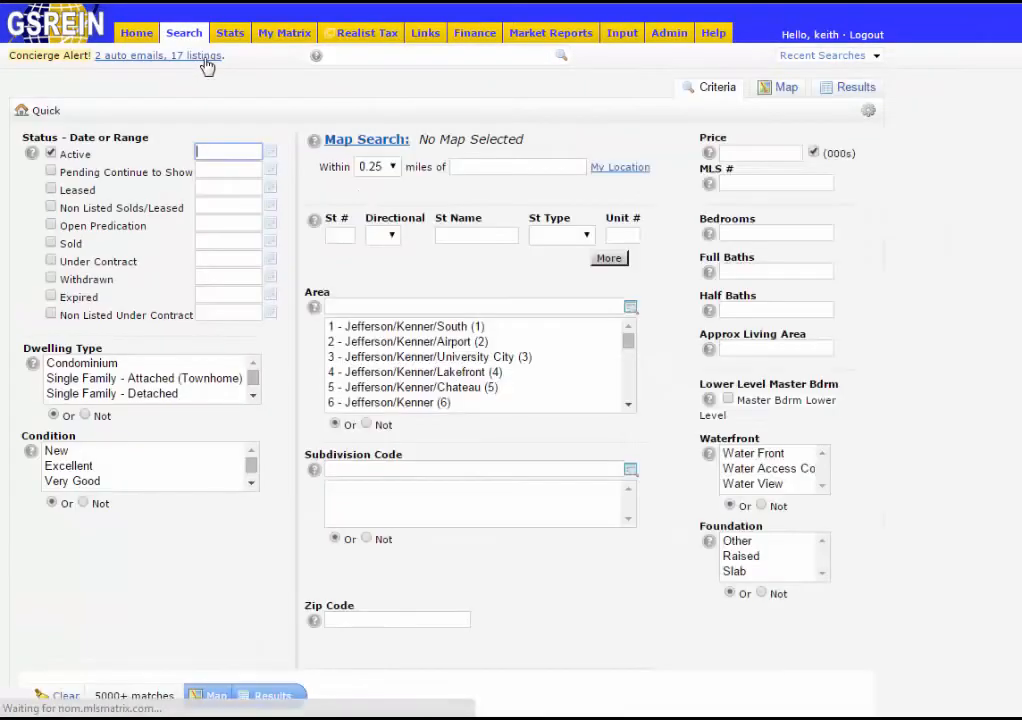
pyautogui.click(367, 305)
pyautogui.write('14')
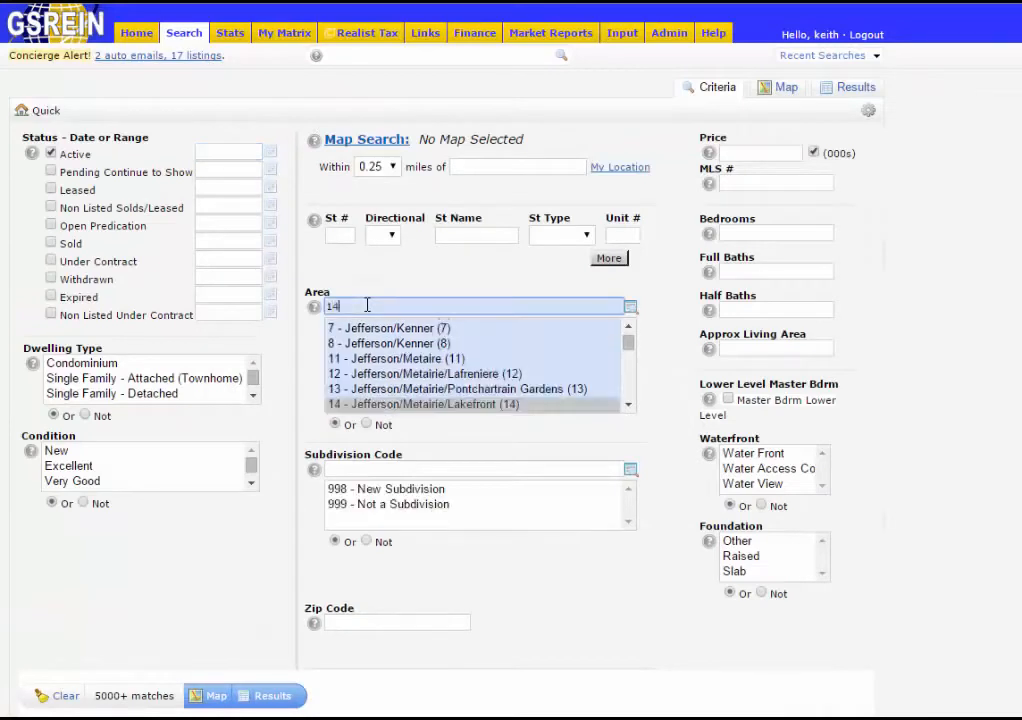
pyautogui.click(758, 154)
pyautogui.write('200-')
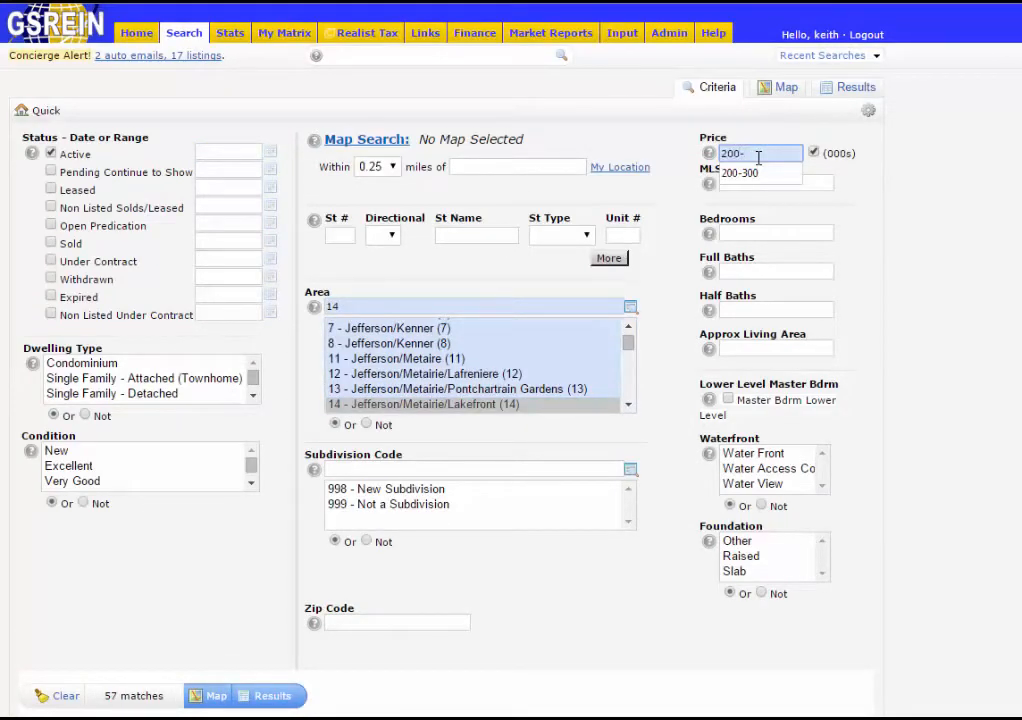
pyautogui.press('Down')
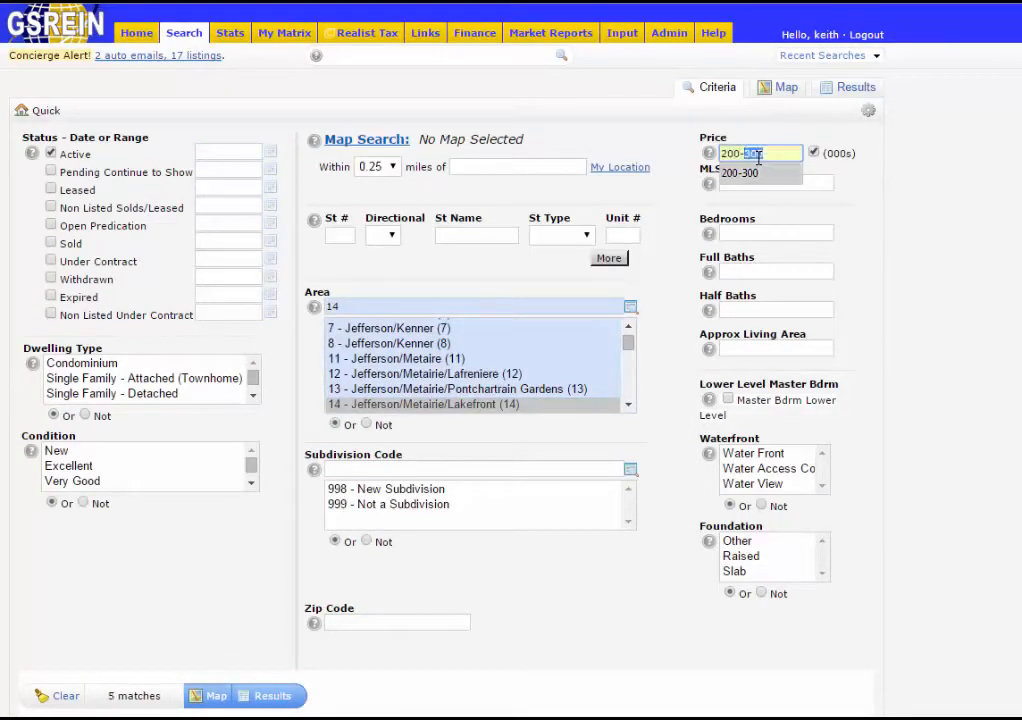
pyautogui.press('Tab')
# Set the search to 3+ bedrooms and 2+ full baths and show the matching listings
pyautogui.click(766, 244)
pyautogui.click(767, 236)
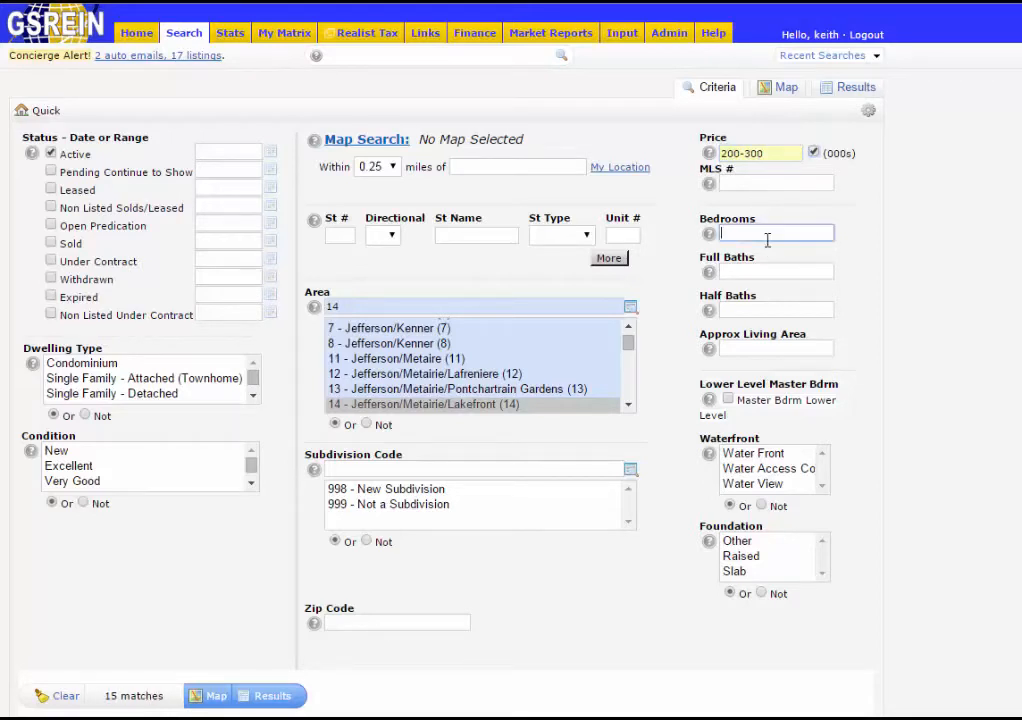
pyautogui.write('3+')
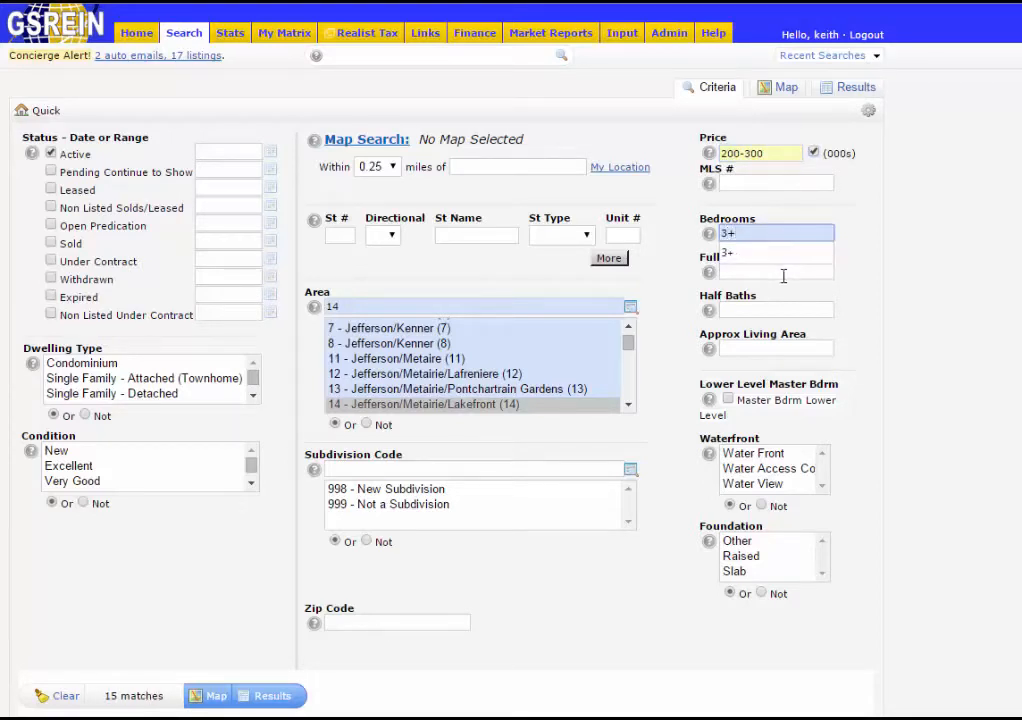
pyautogui.click(783, 271)
pyautogui.write('2+')
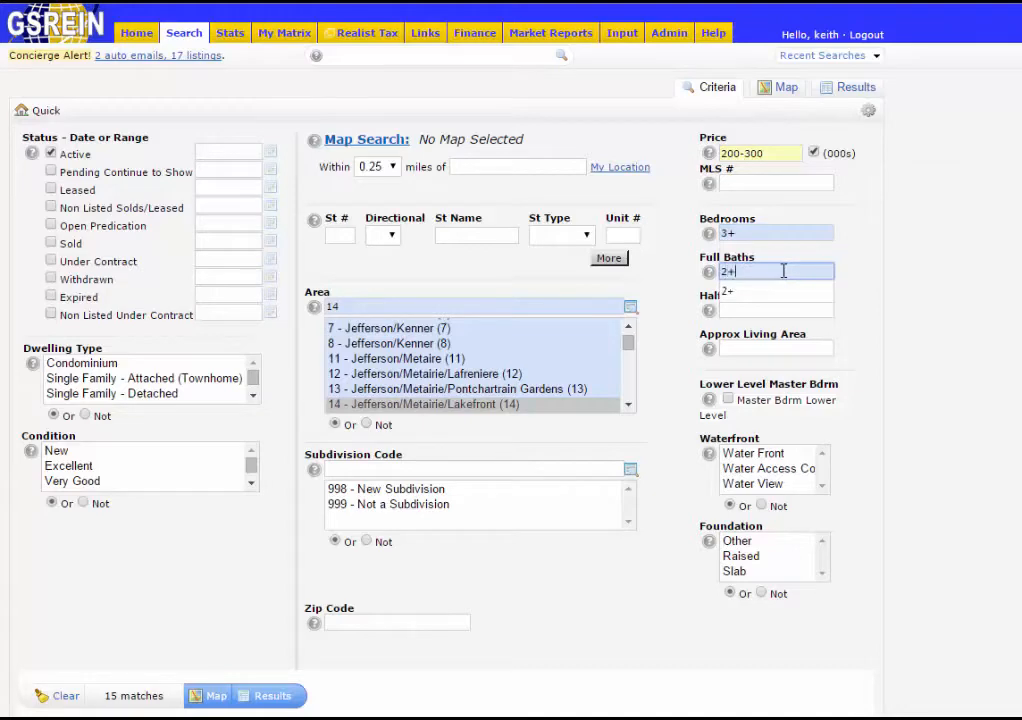
pyautogui.click(857, 87)
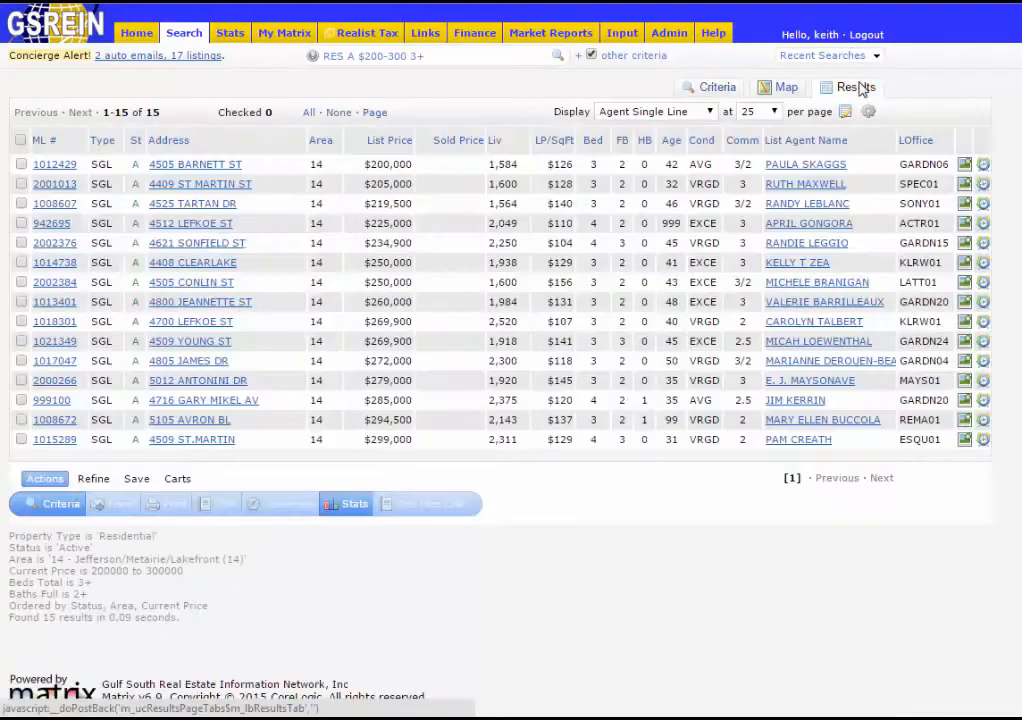
# Start a new auto email from the full search results and enable concierge mode for it
pyautogui.click(136, 481)
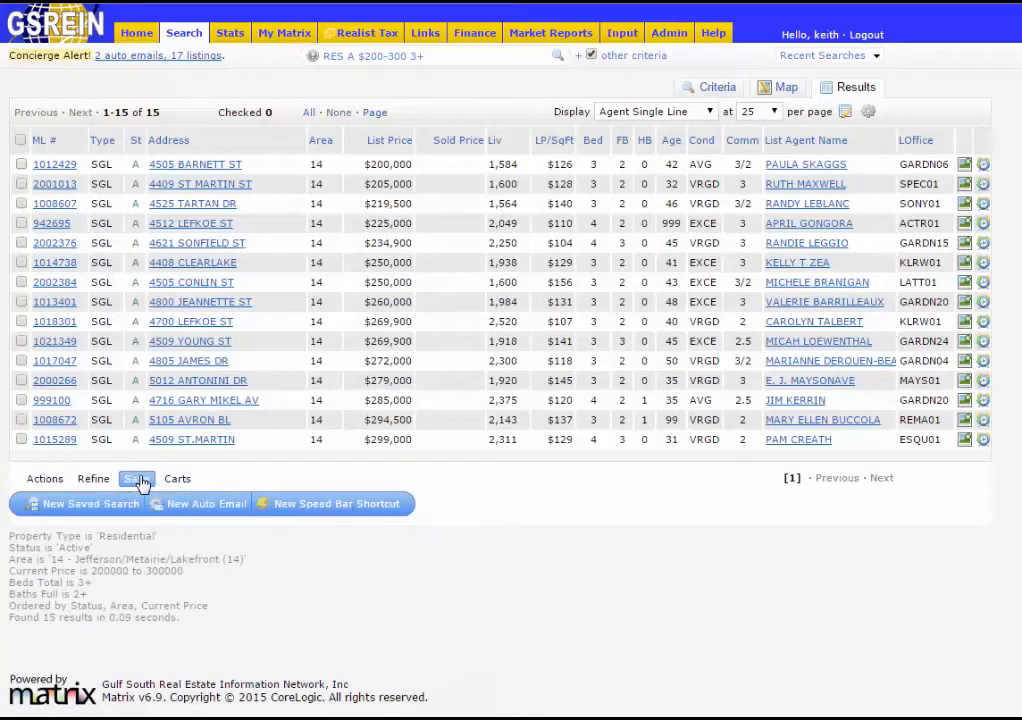
pyautogui.click(185, 513)
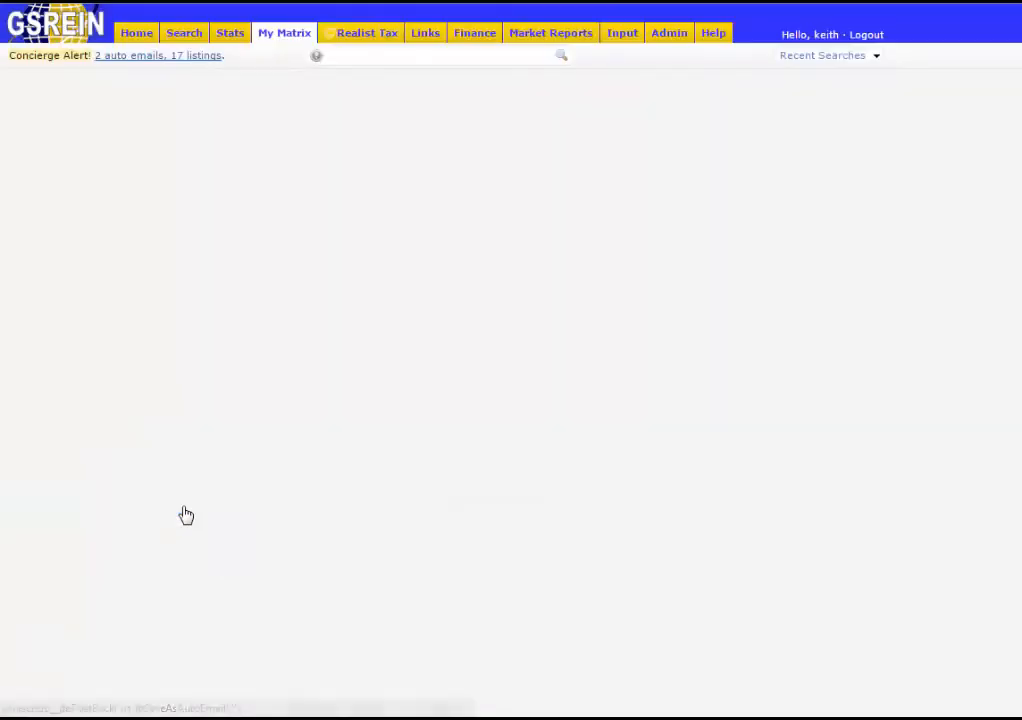
pyautogui.click(241, 153)
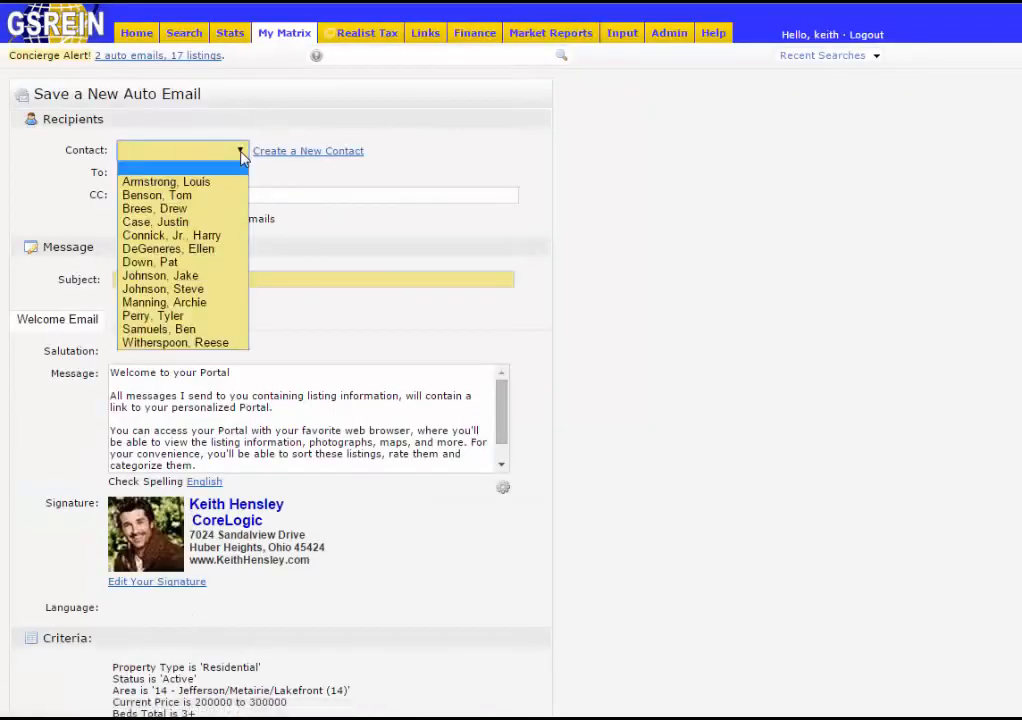
pyautogui.click(232, 165)
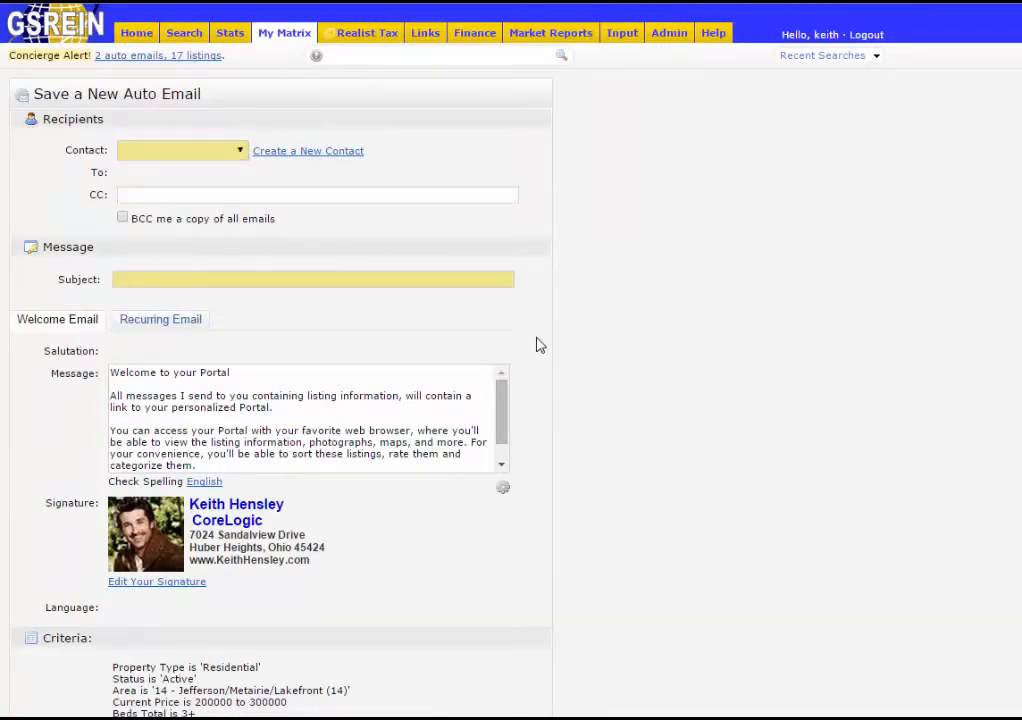
pyautogui.scroll(-5, 541, 344)
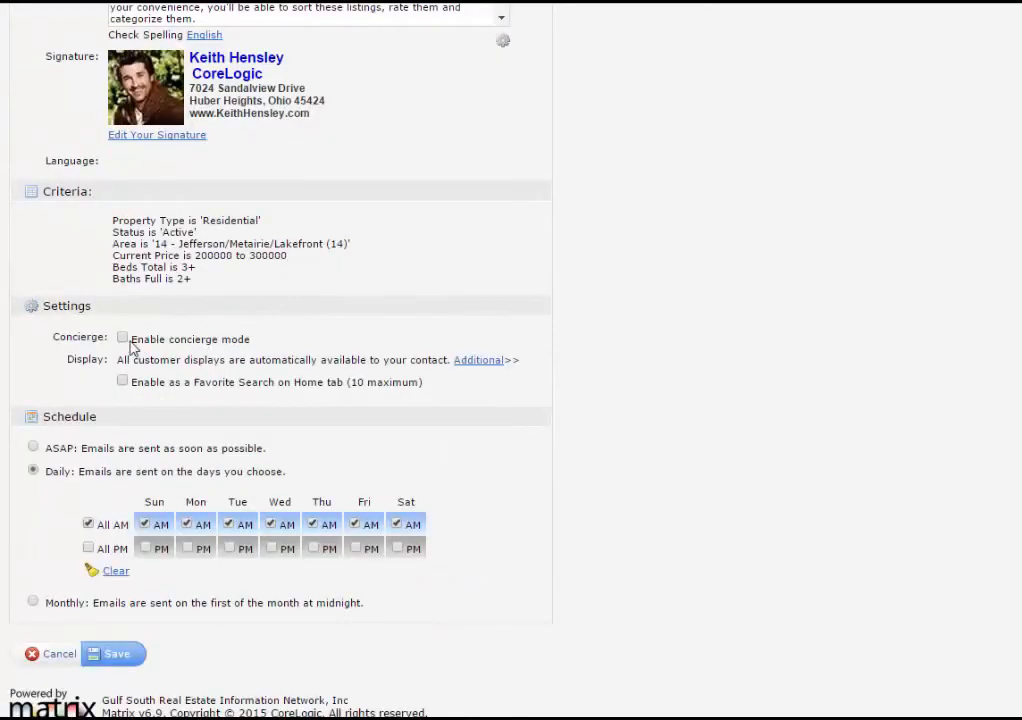
pyautogui.click(124, 341)
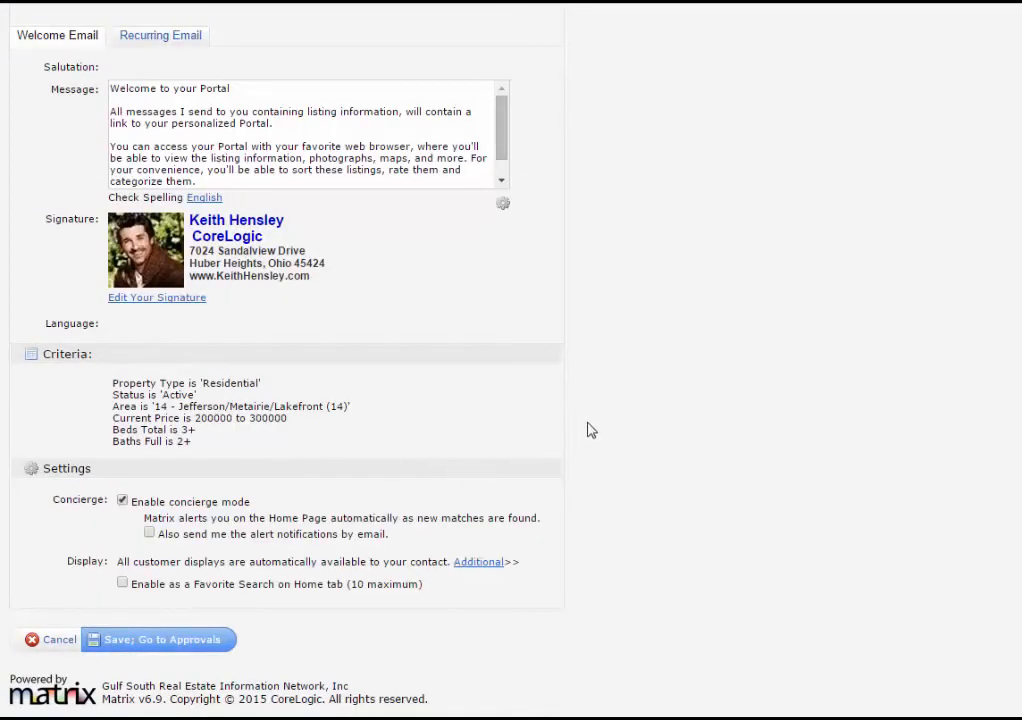
pyautogui.scroll(3, 595, 422)
# Choose the client as the auto email's contact and set the subject to "Lakefront Search"
pyautogui.click(240, 151)
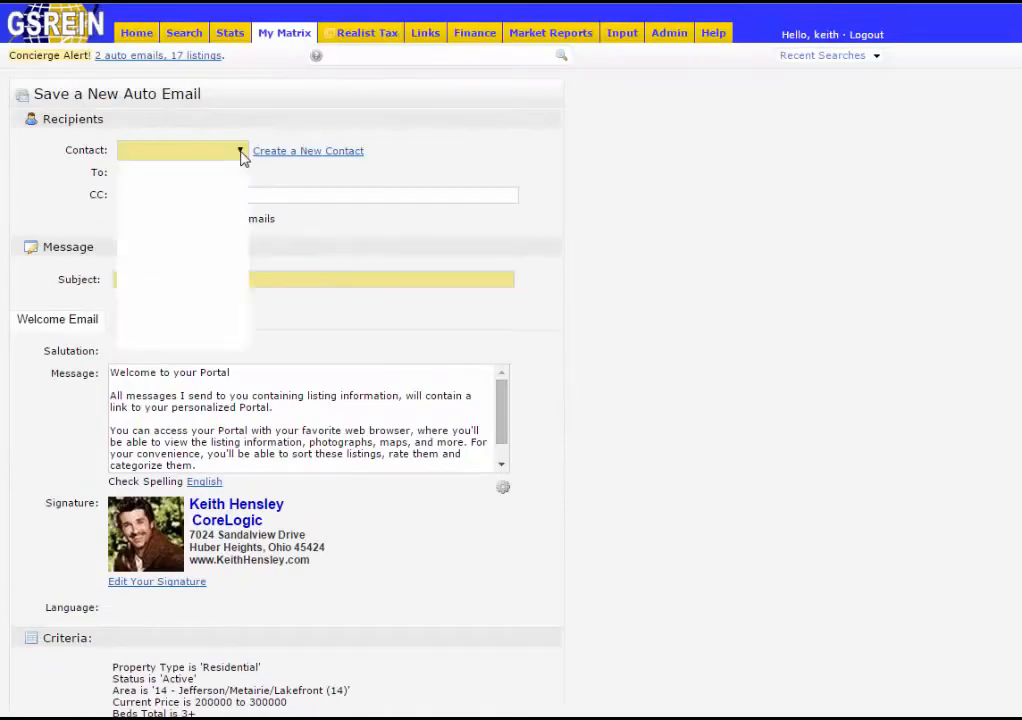
pyautogui.click(232, 289)
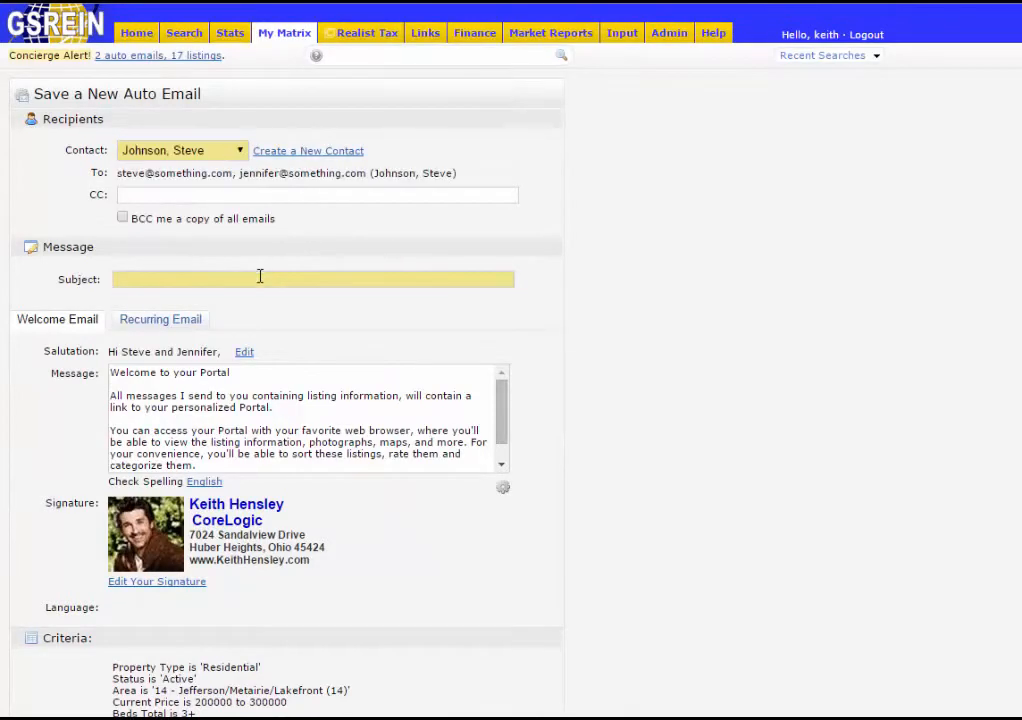
pyautogui.click(258, 280)
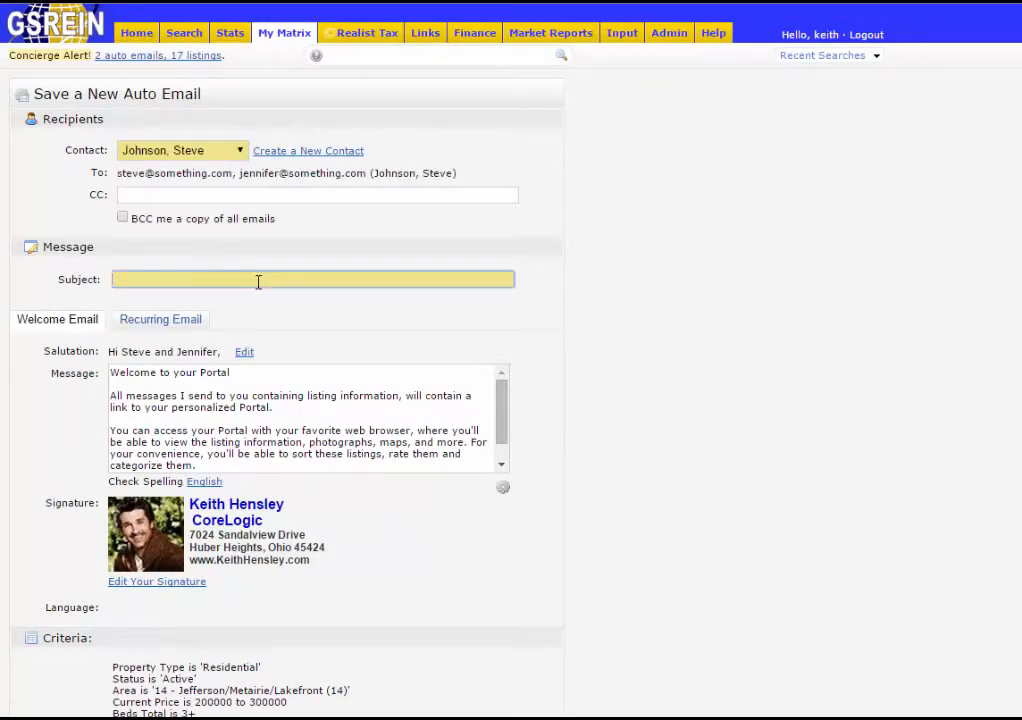
pyautogui.write('La')
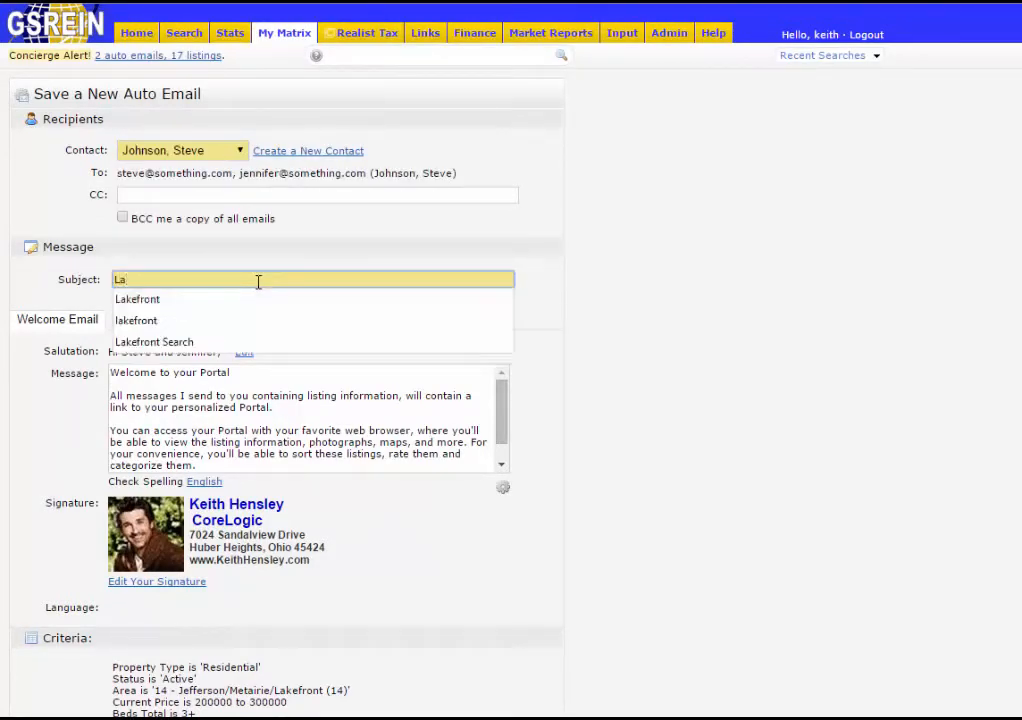
pyautogui.press('Down')
pyautogui.press('Down')
pyautogui.press('Down')
pyautogui.press('Return')
# Turn off concierge mode for the auto email and go over its sending schedule options
pyautogui.scroll(-3, 678, 368)
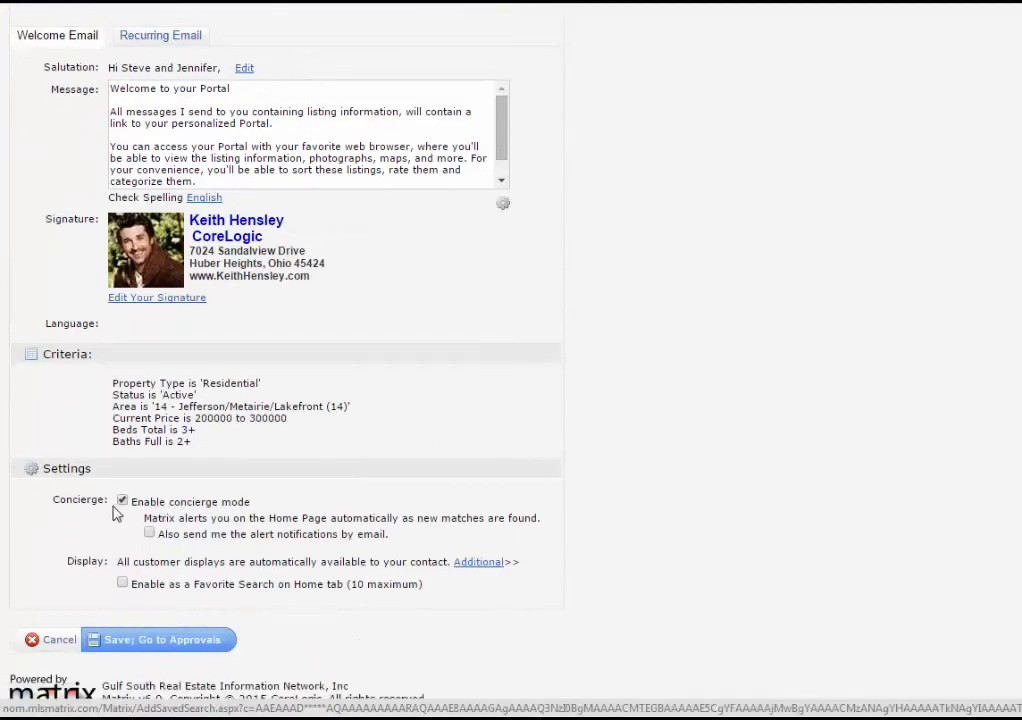
pyautogui.click(122, 501)
pyautogui.scroll(-2, 497, 483)
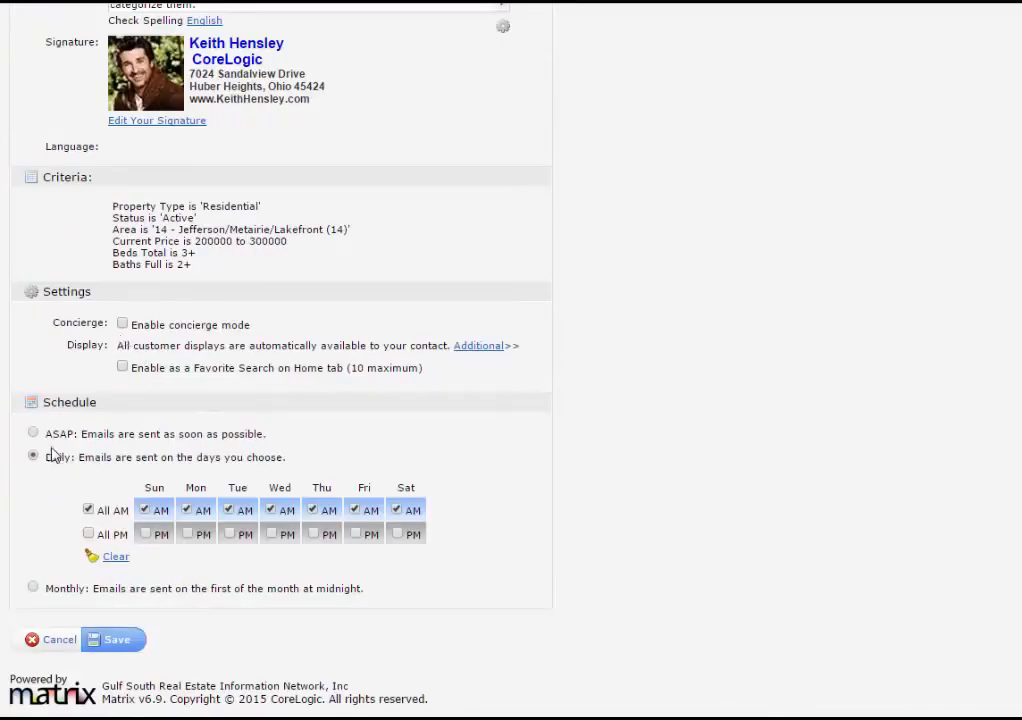
pyautogui.click(87, 510)
# Enable concierge mode with alert notifications also sent by email, and save the auto email to go to approvals
pyautogui.click(122, 325)
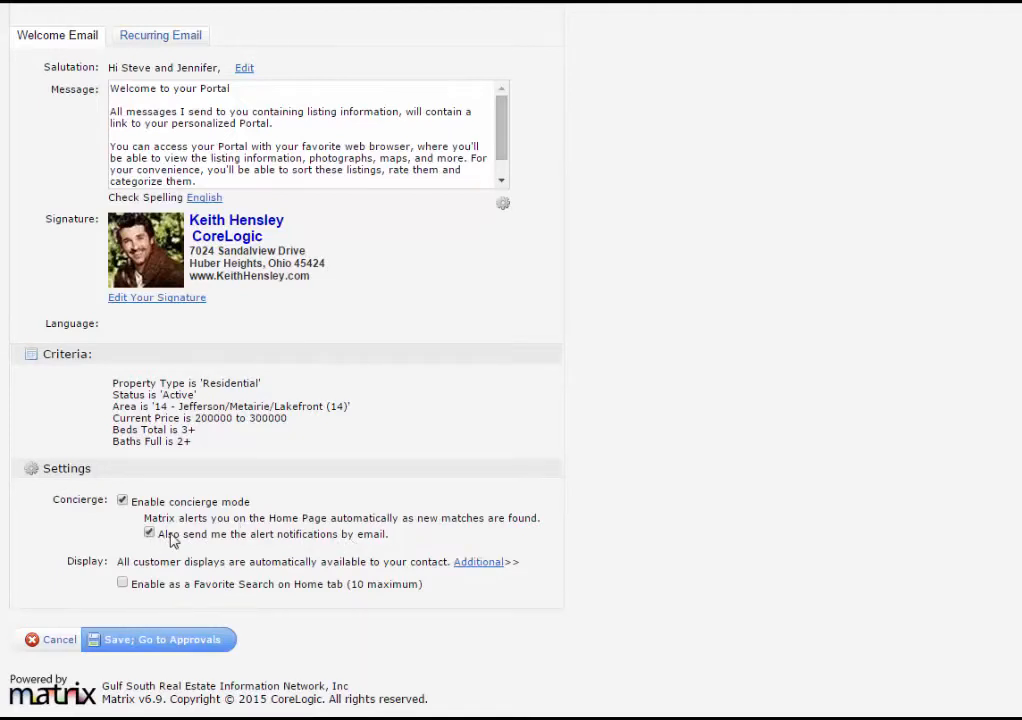
pyautogui.click(165, 645)
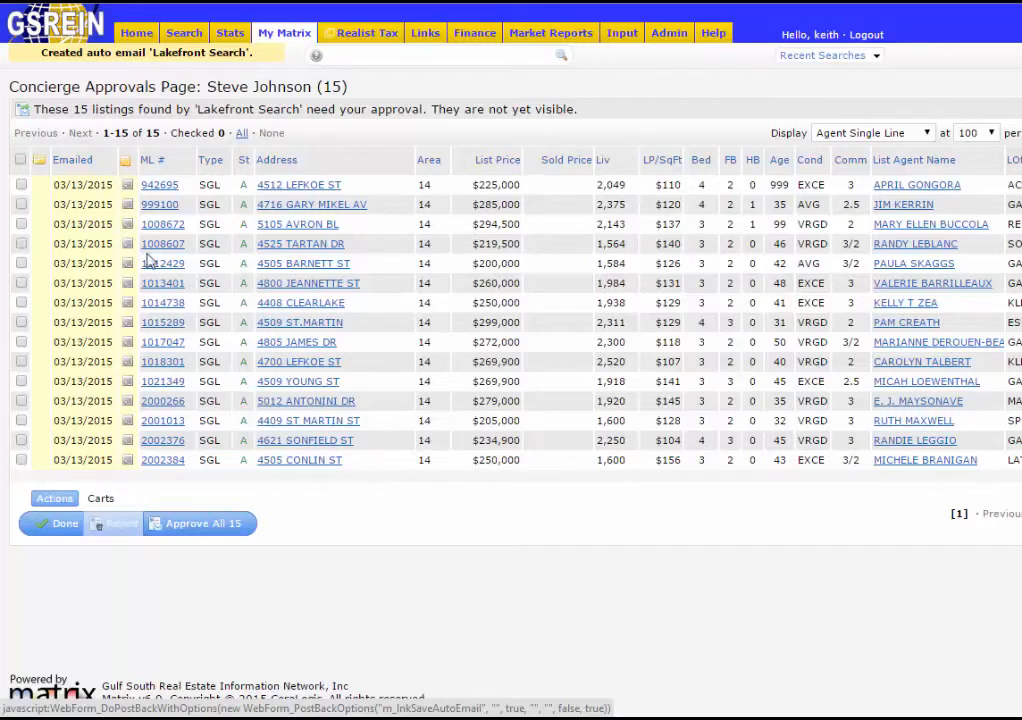
# Reject listings 1008607, 1012429, 1014738 and 1017047 on the concierge approvals page
pyautogui.click(21, 243)
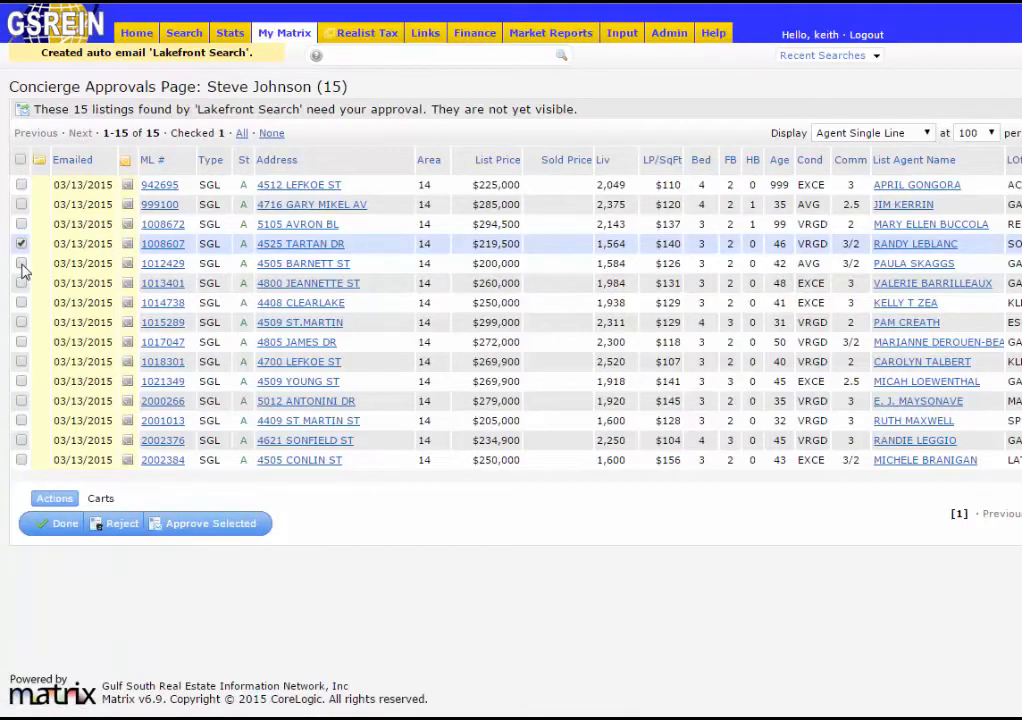
pyautogui.click(21, 263)
pyautogui.click(21, 302)
pyautogui.click(21, 342)
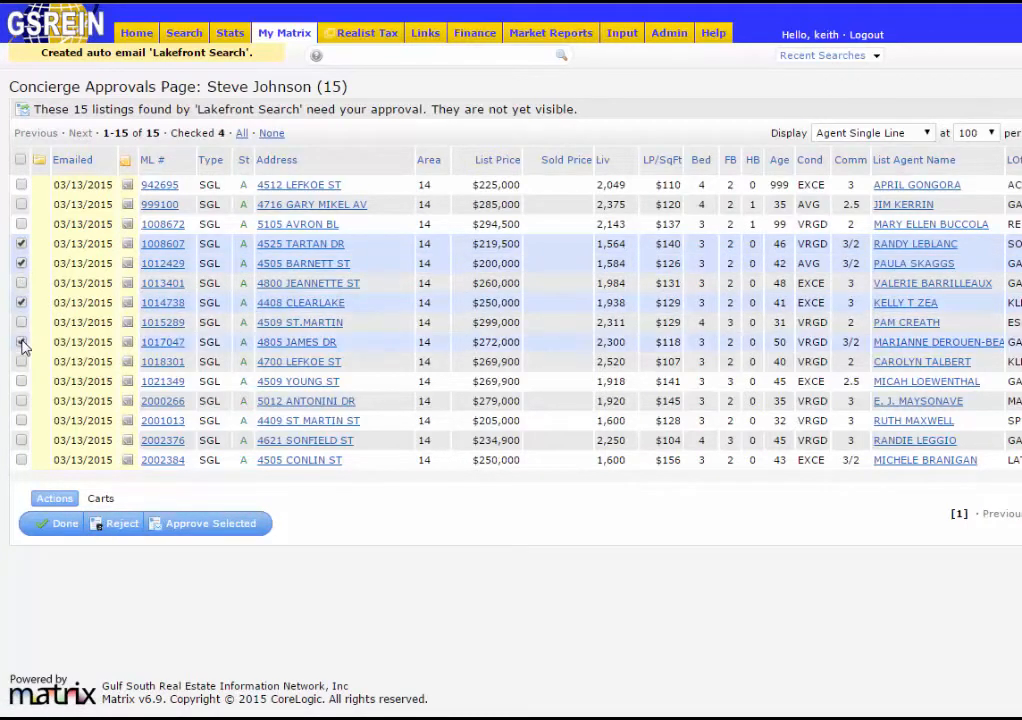
pyautogui.click(124, 530)
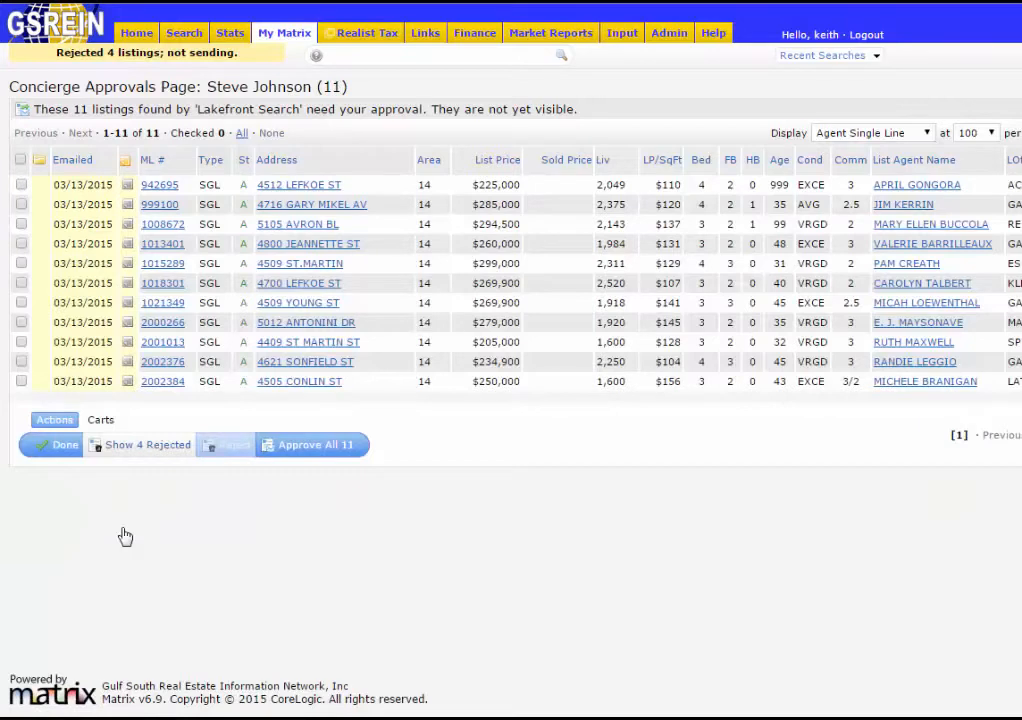
# Approve listings 1018301, 2000266 and 2002376 for the Lakefront Search auto email
pyautogui.click(21, 283)
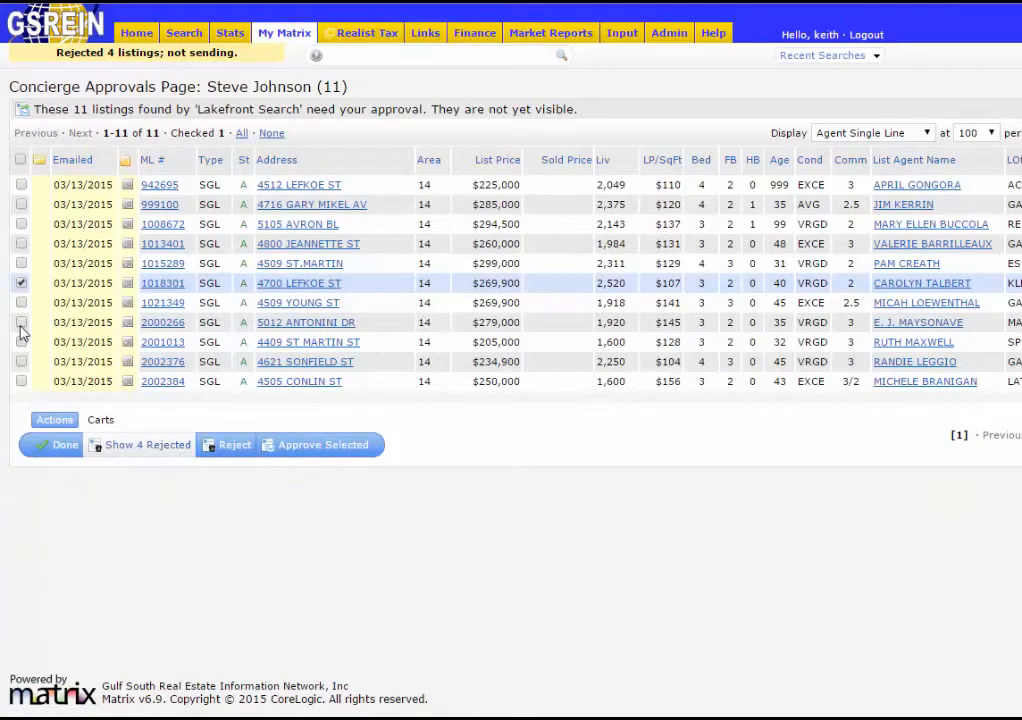
pyautogui.click(21, 323)
pyautogui.click(21, 361)
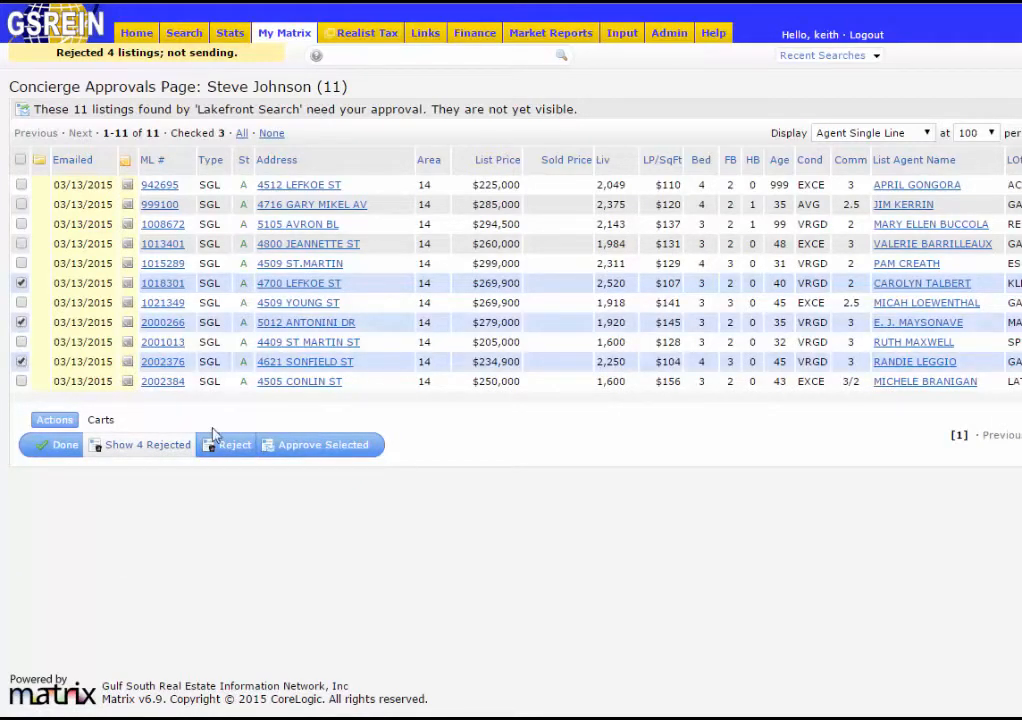
pyautogui.click(310, 452)
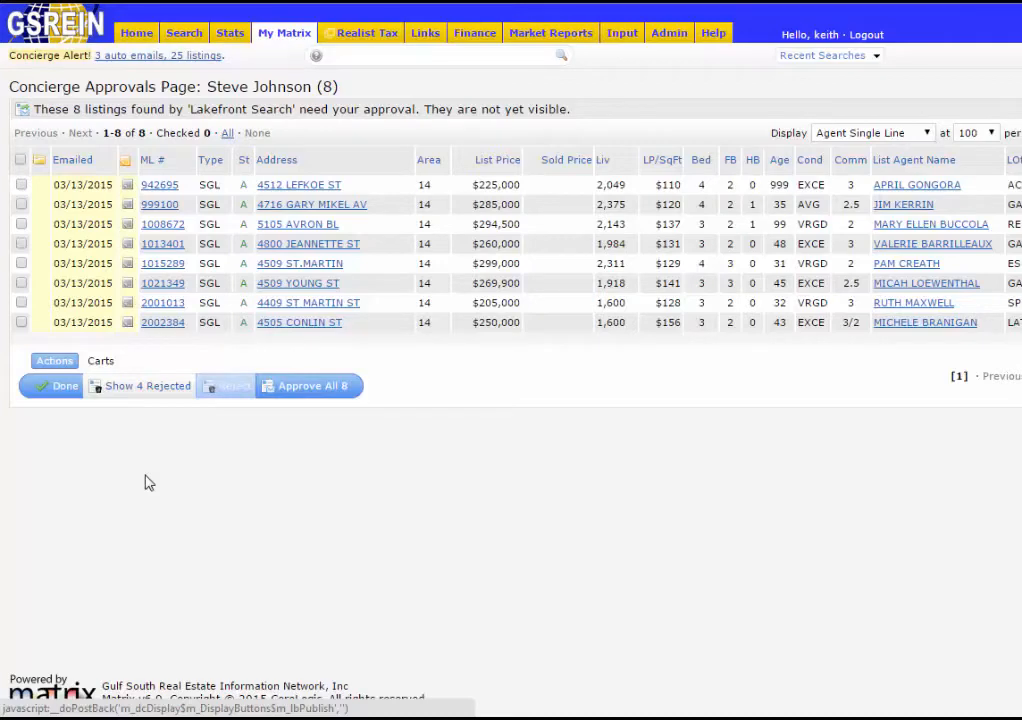
# Start a new residential search limited to area 14 (Jefferson/Metairie/Lakefront) with a price range of 200-300 thousand
pyautogui.click(137, 34)
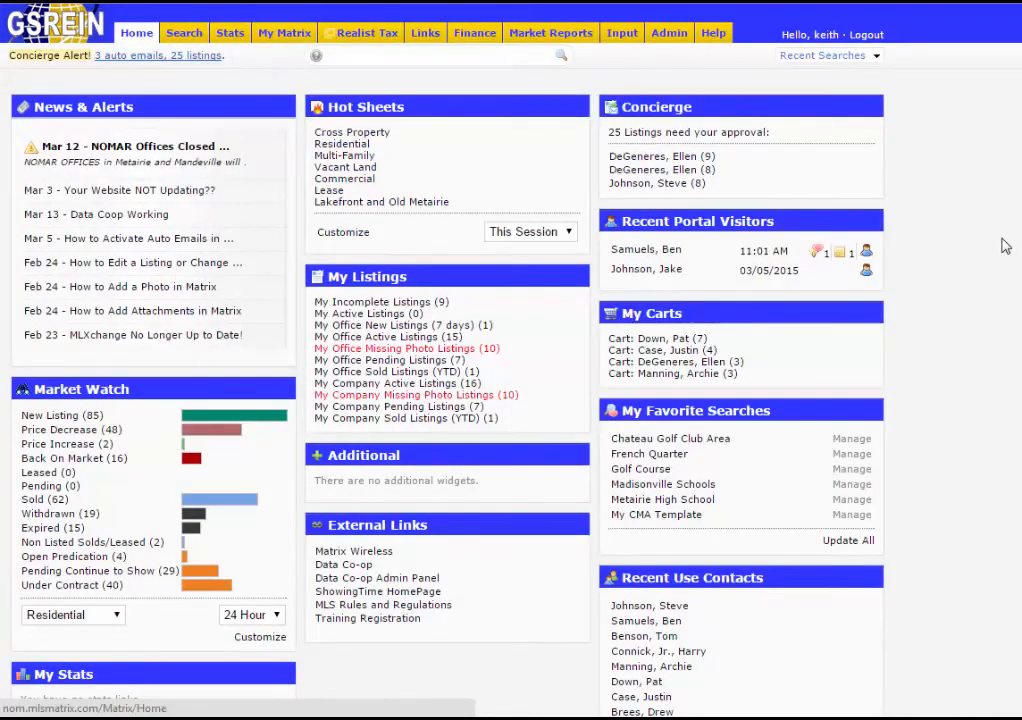
pyautogui.moveTo(184, 34)
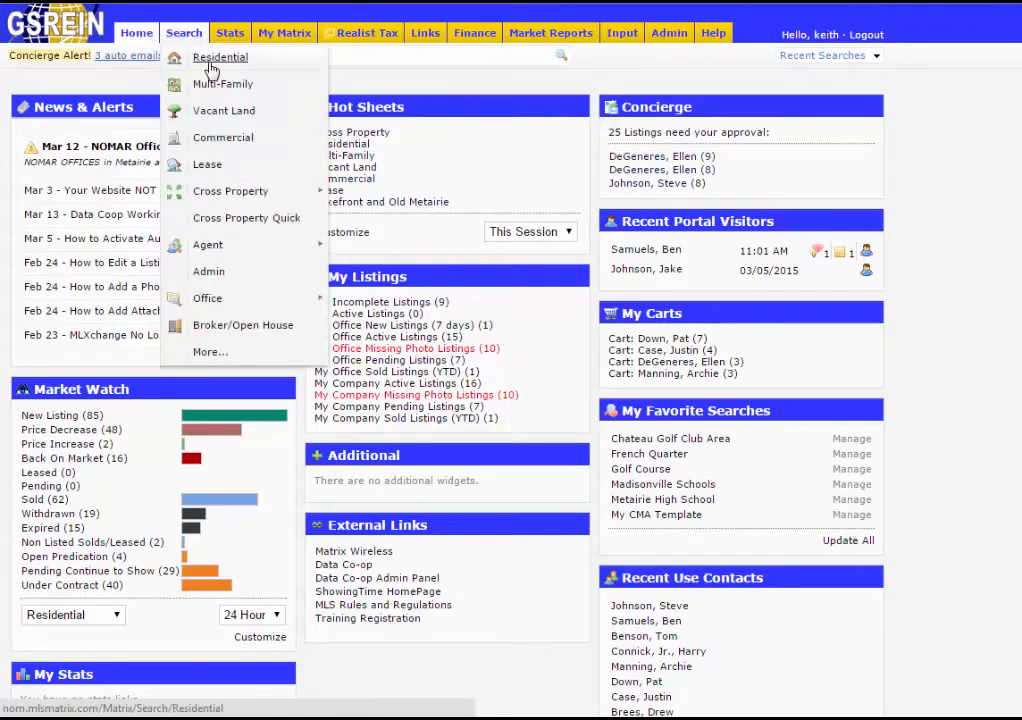
pyautogui.click(211, 58)
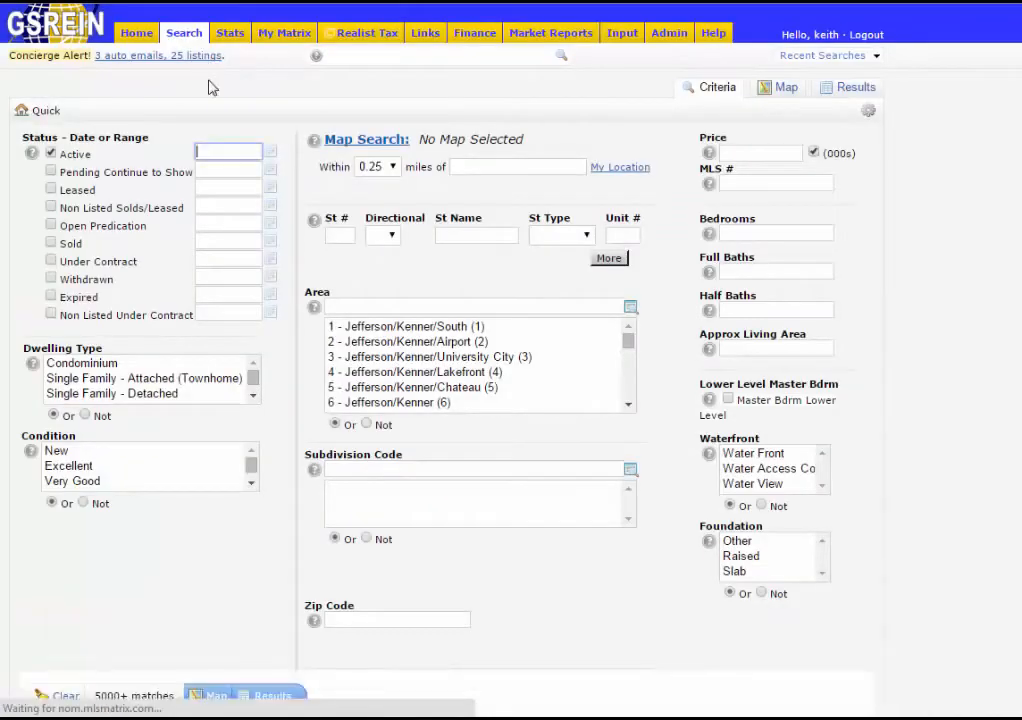
pyautogui.click(414, 308)
pyautogui.write('14')
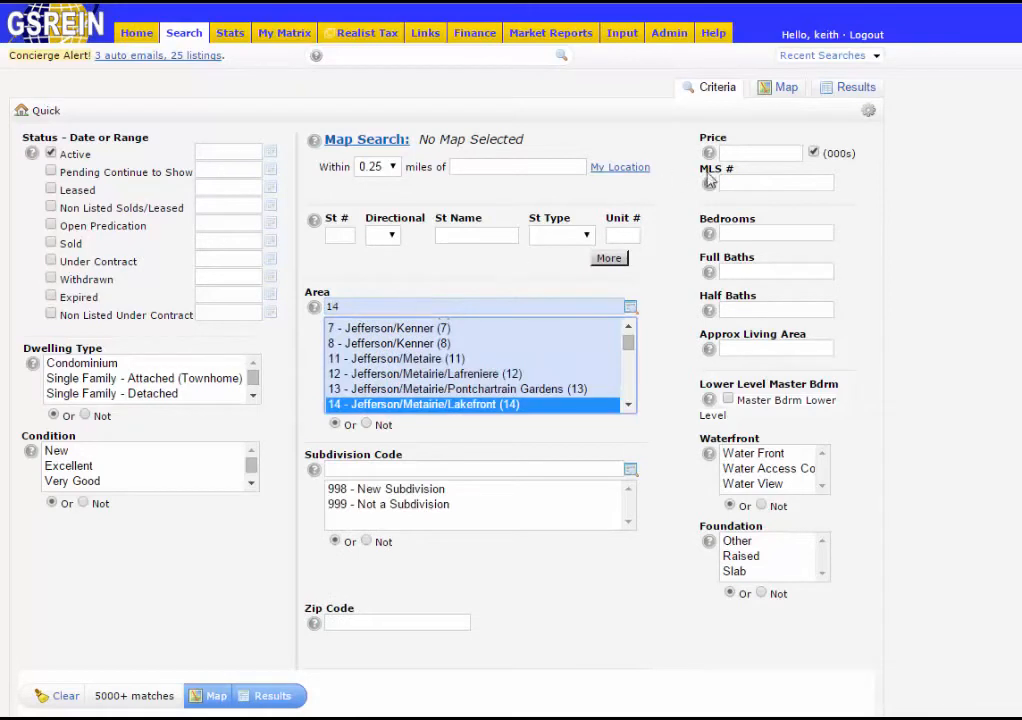
pyautogui.click(749, 153)
pyautogui.write('200')
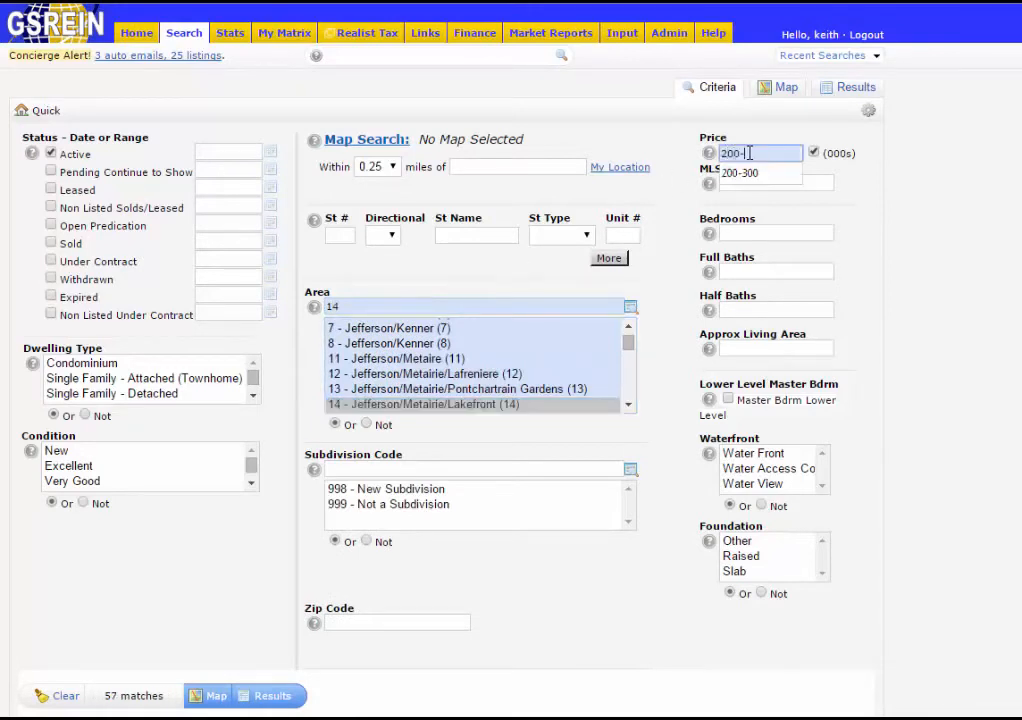
pyautogui.write('-300')
# Set the search criteria to 3+ bedrooms and 2+ full baths, and show the matching listings
pyautogui.click(762, 234)
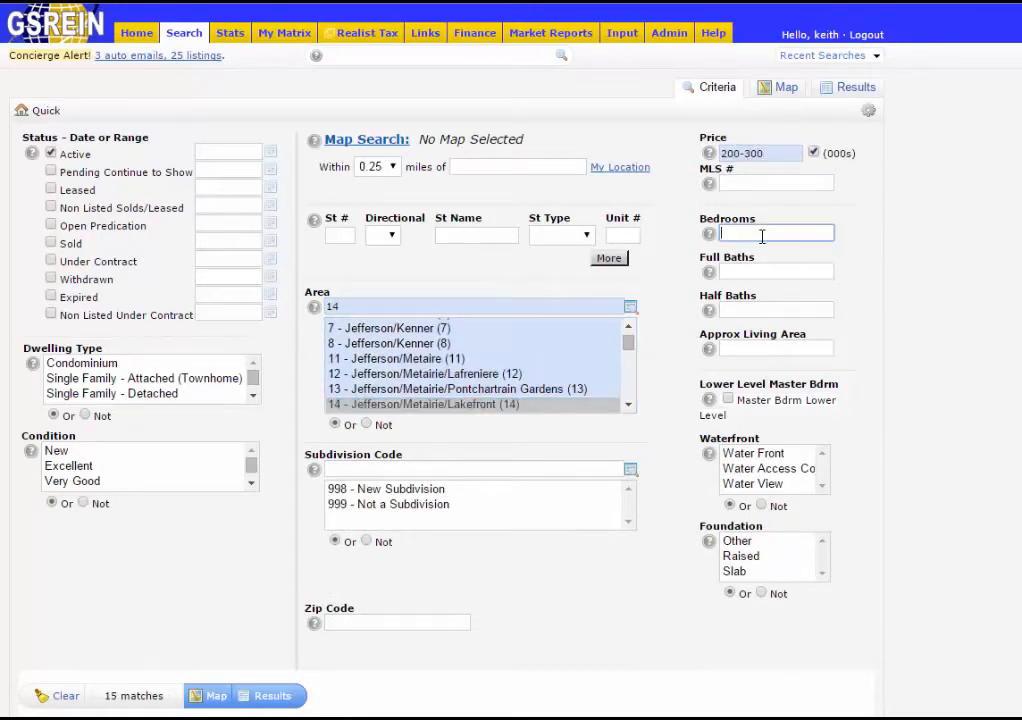
pyautogui.write('3')
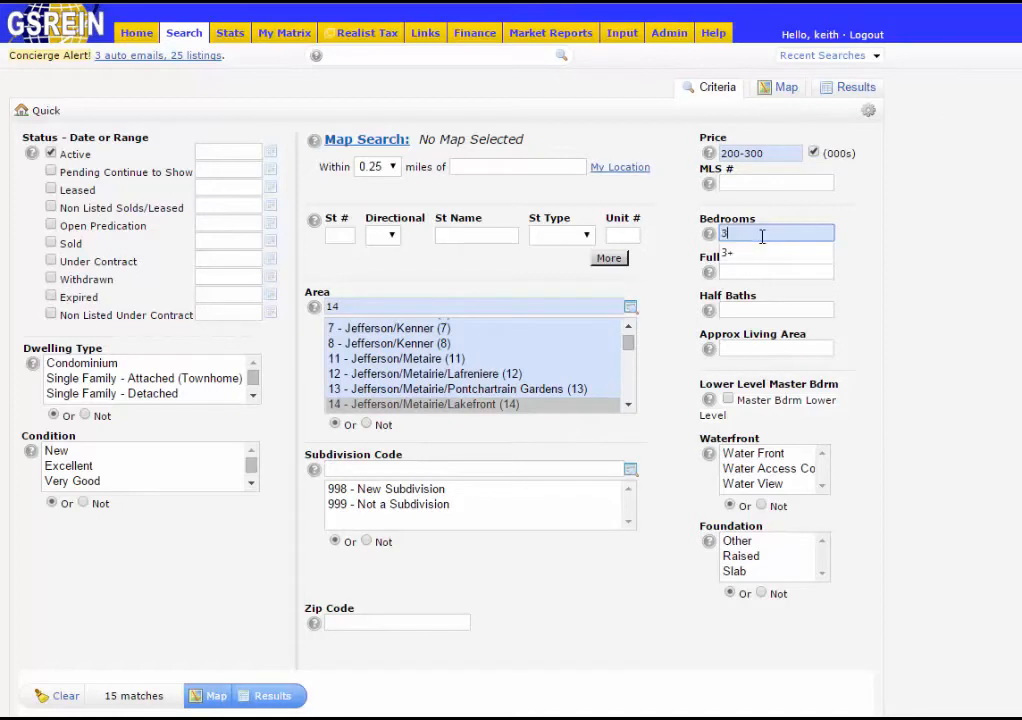
pyautogui.write('+')
pyautogui.click(767, 272)
pyautogui.write('2')
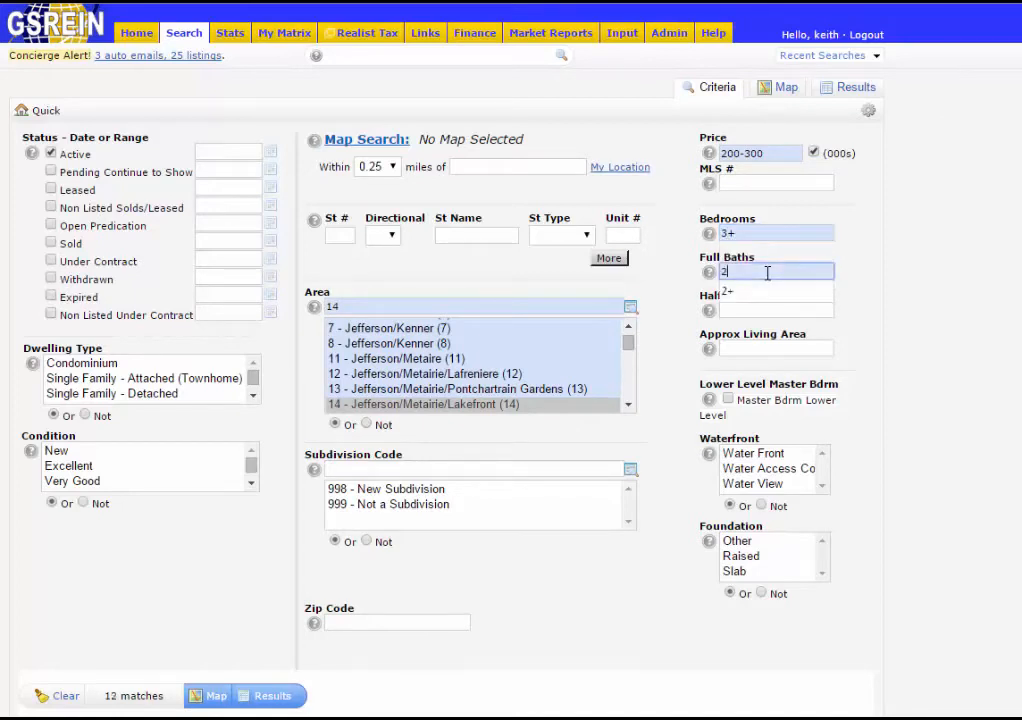
pyautogui.click(853, 88)
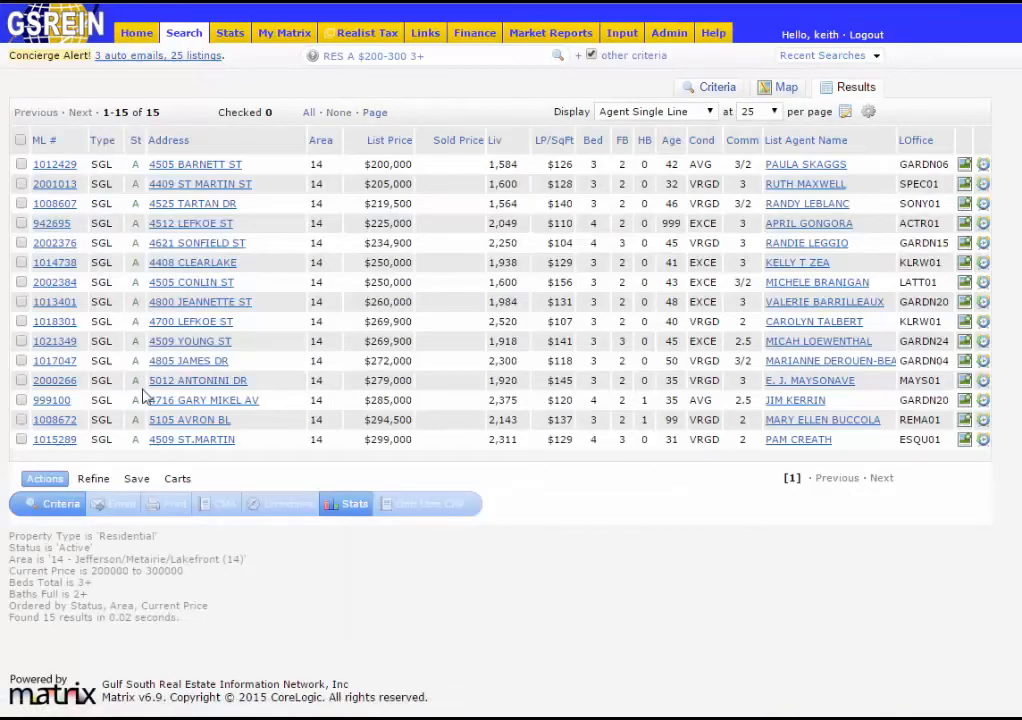
# Save the criteria as a new saved search named SFR Metairie, assigned to the customer's contact
pyautogui.click(140, 479)
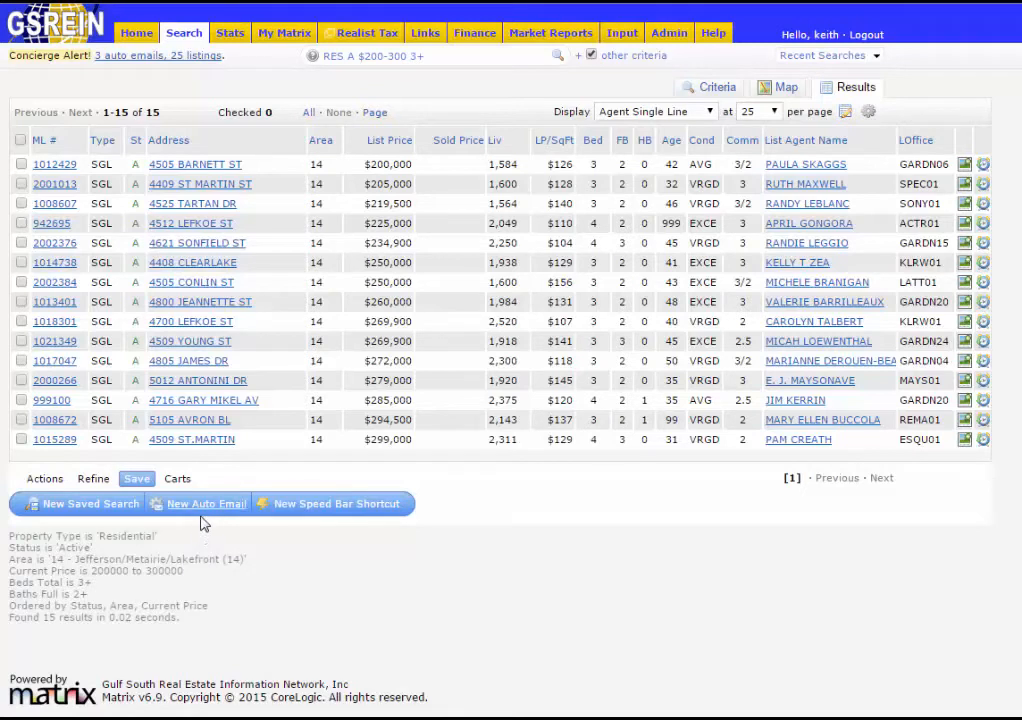
pyautogui.click(84, 508)
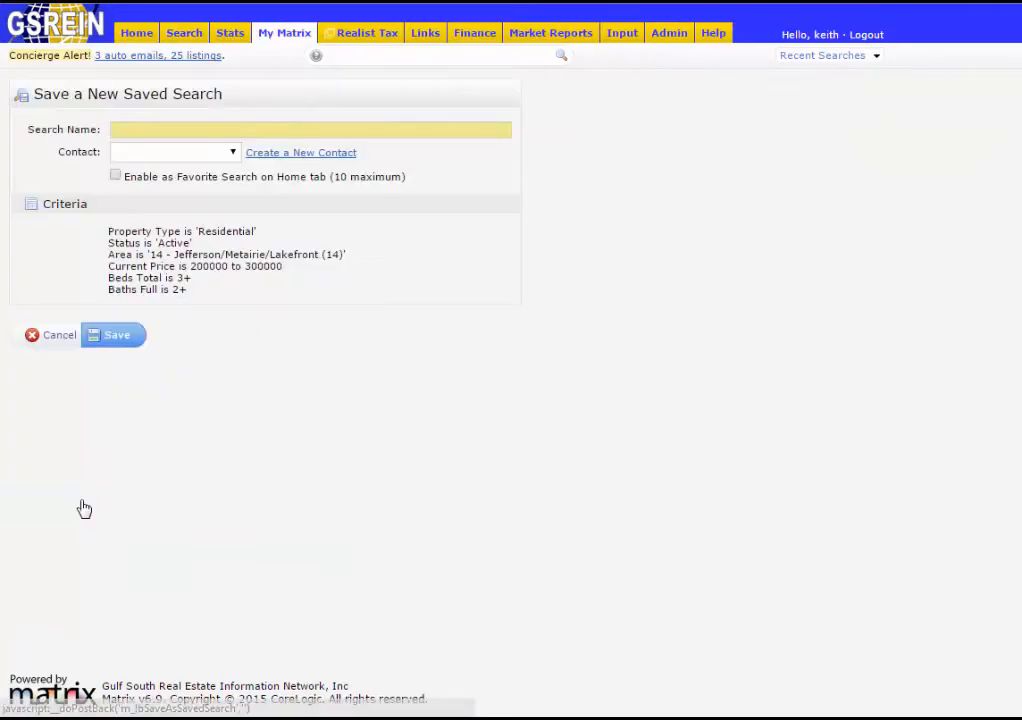
pyautogui.click(180, 128)
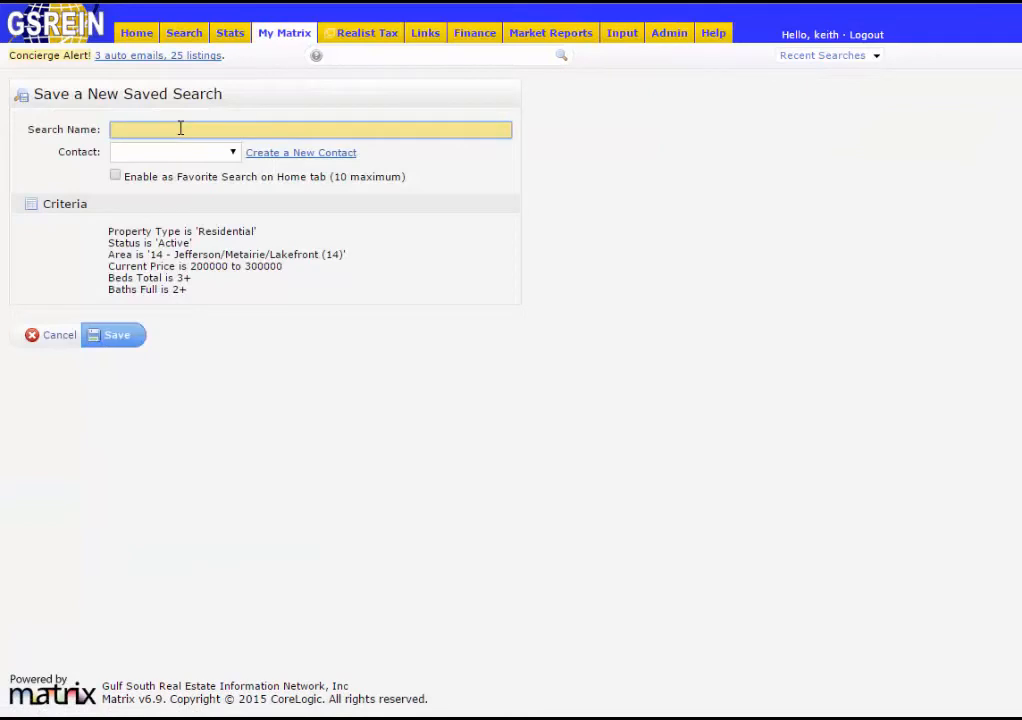
pyautogui.write('SFR Metairie')
pyautogui.click(232, 152)
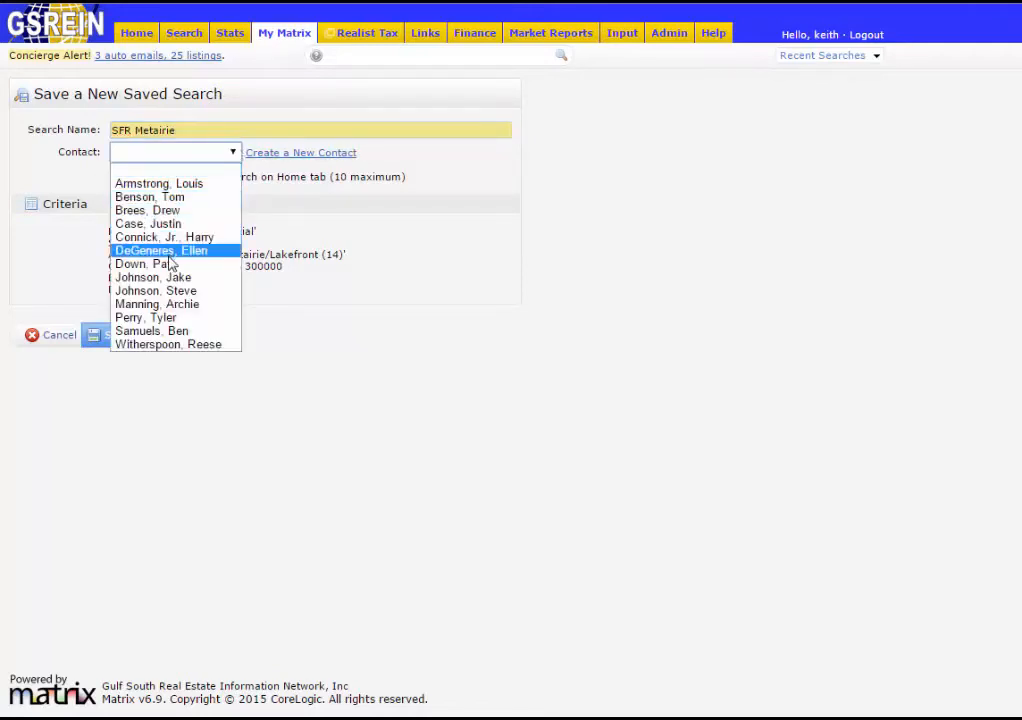
pyautogui.click(155, 290)
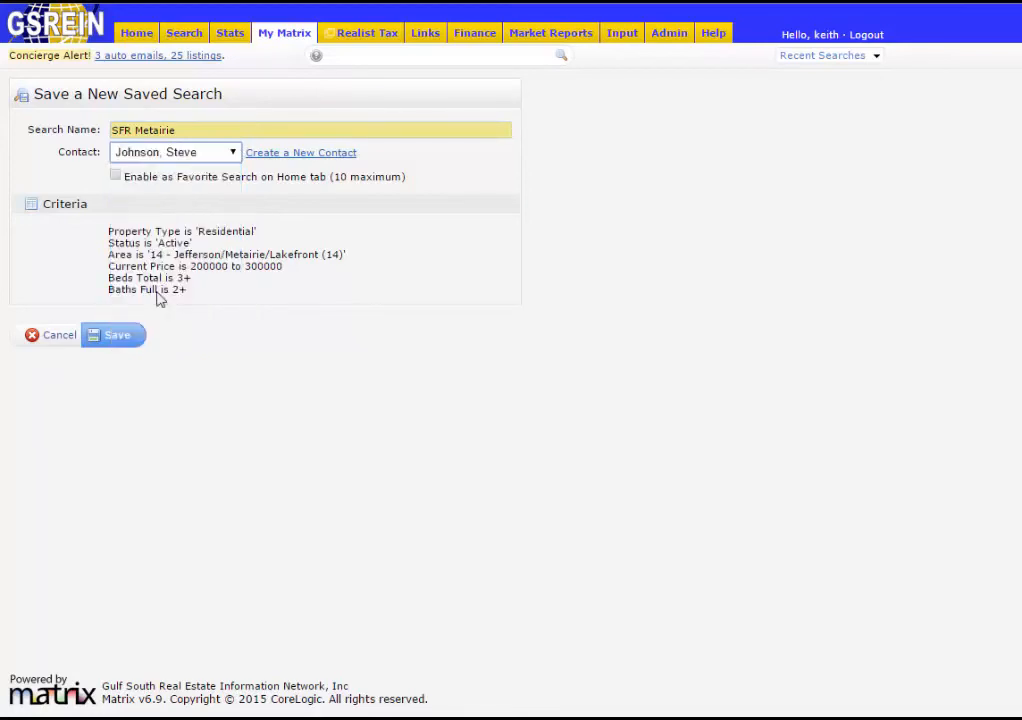
pyautogui.click(113, 342)
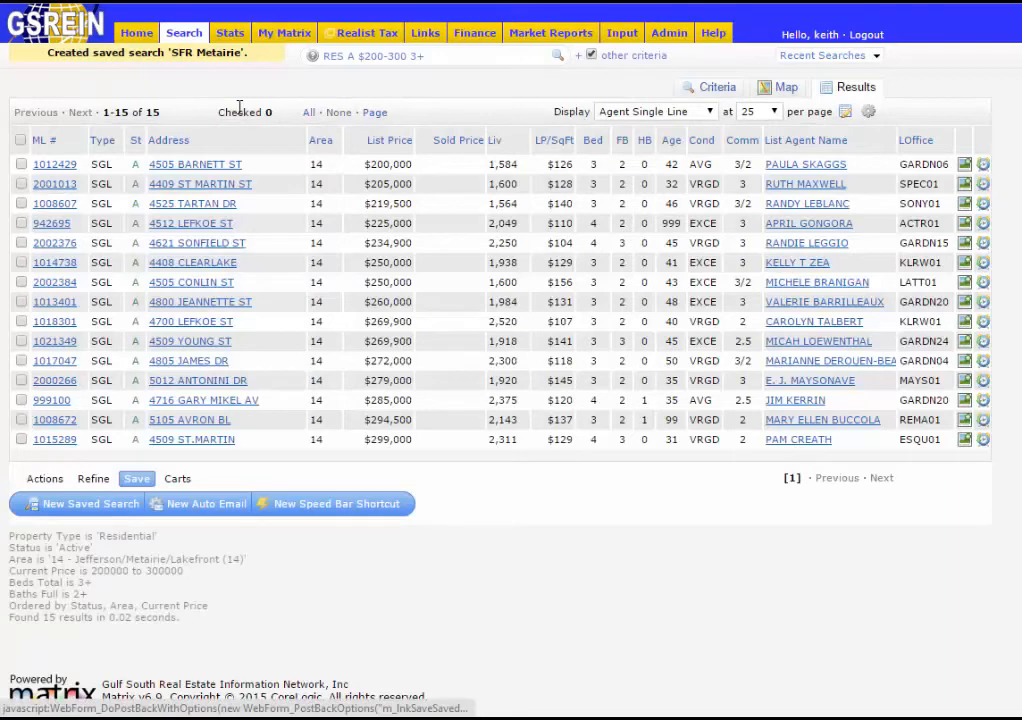
# Open the SFR Metairie search from the saved searches and turn it into an auto email
pyautogui.click(137, 36)
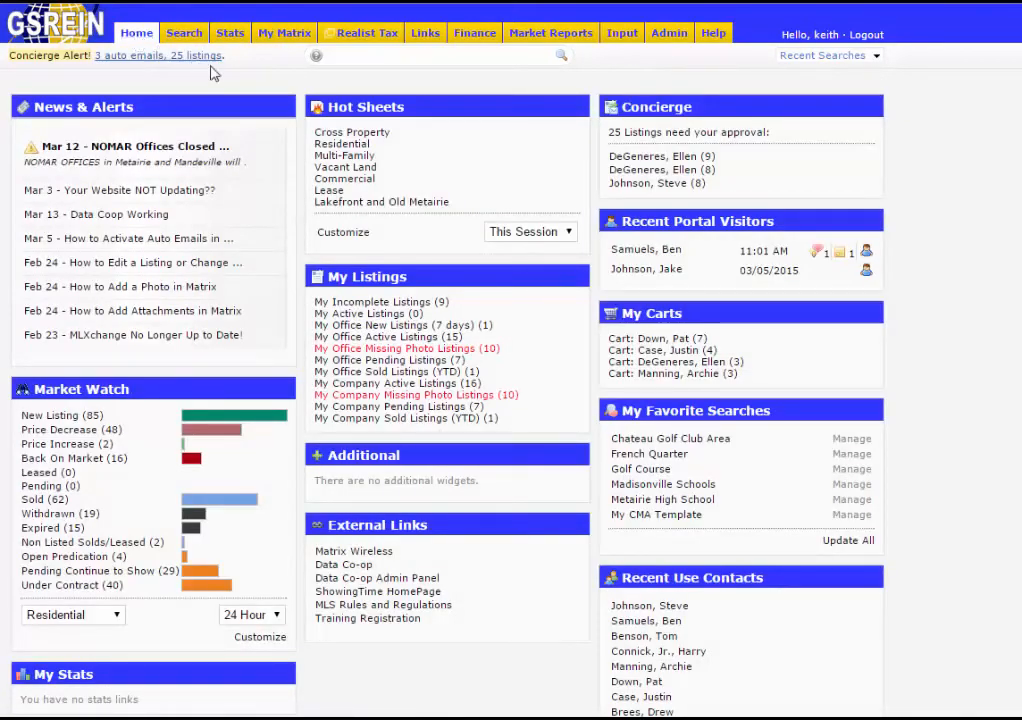
pyautogui.moveTo(287, 40)
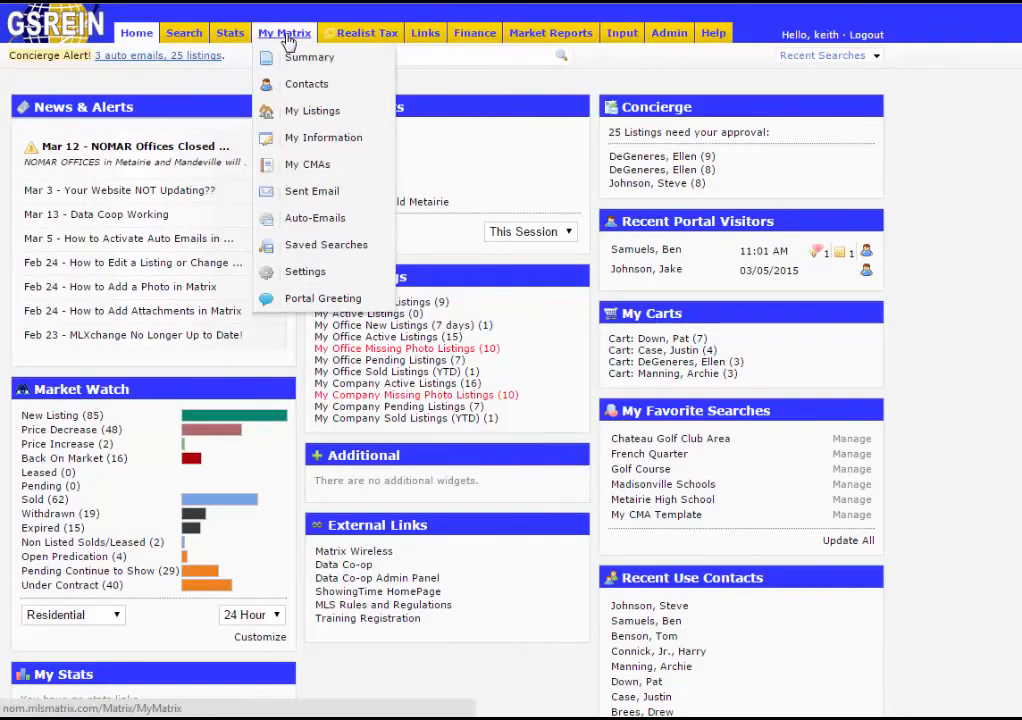
pyautogui.click(319, 251)
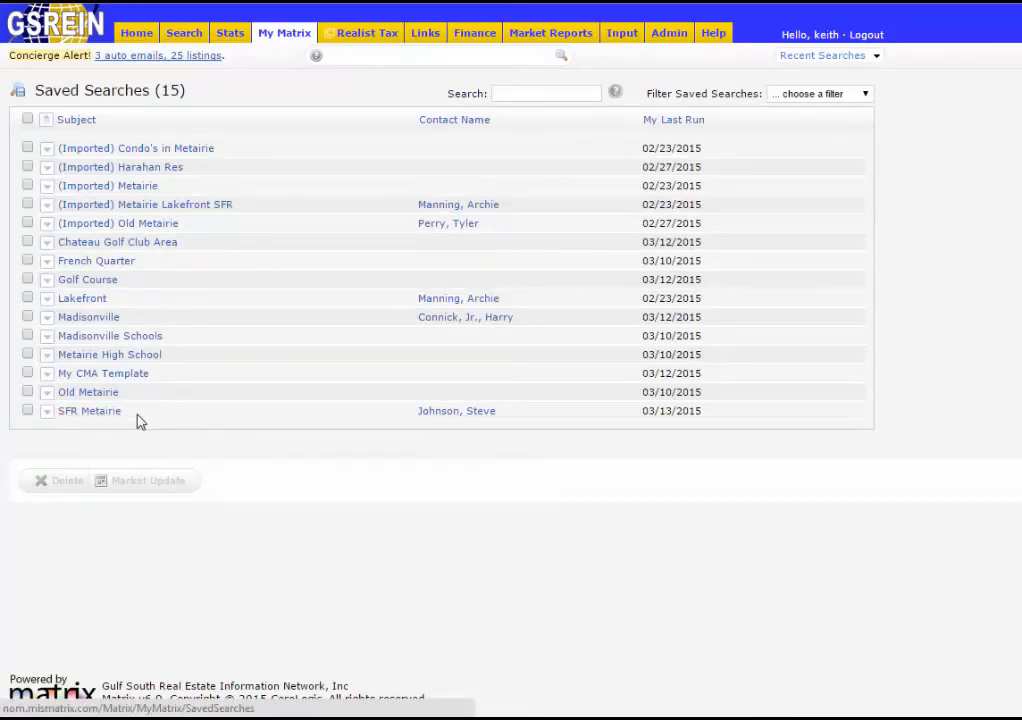
pyautogui.click(104, 416)
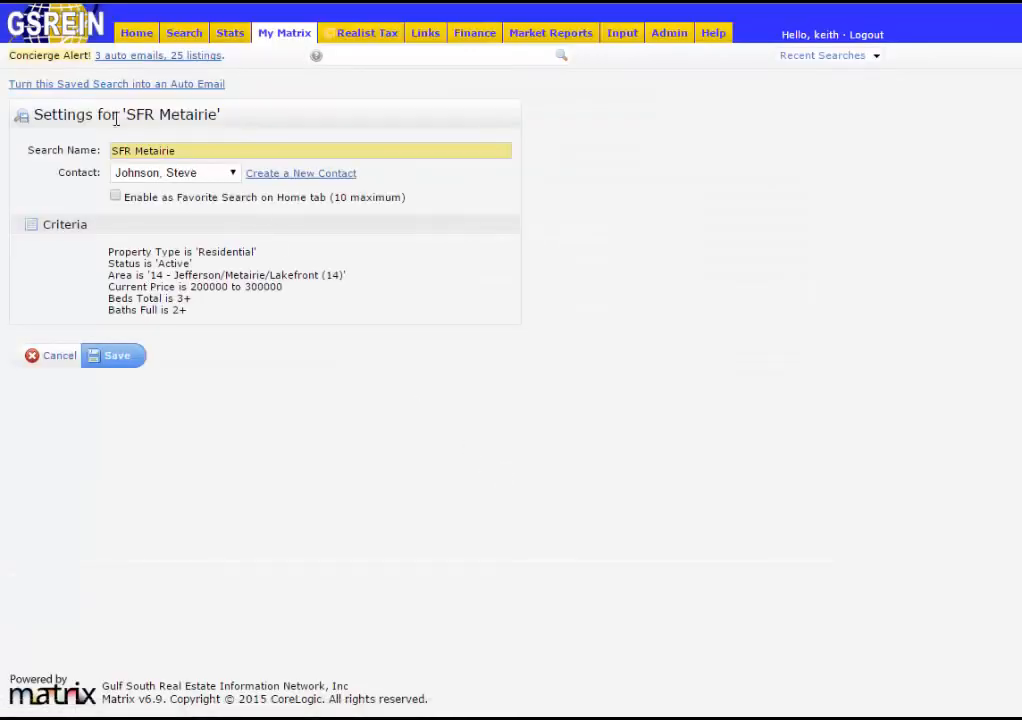
pyautogui.click(172, 88)
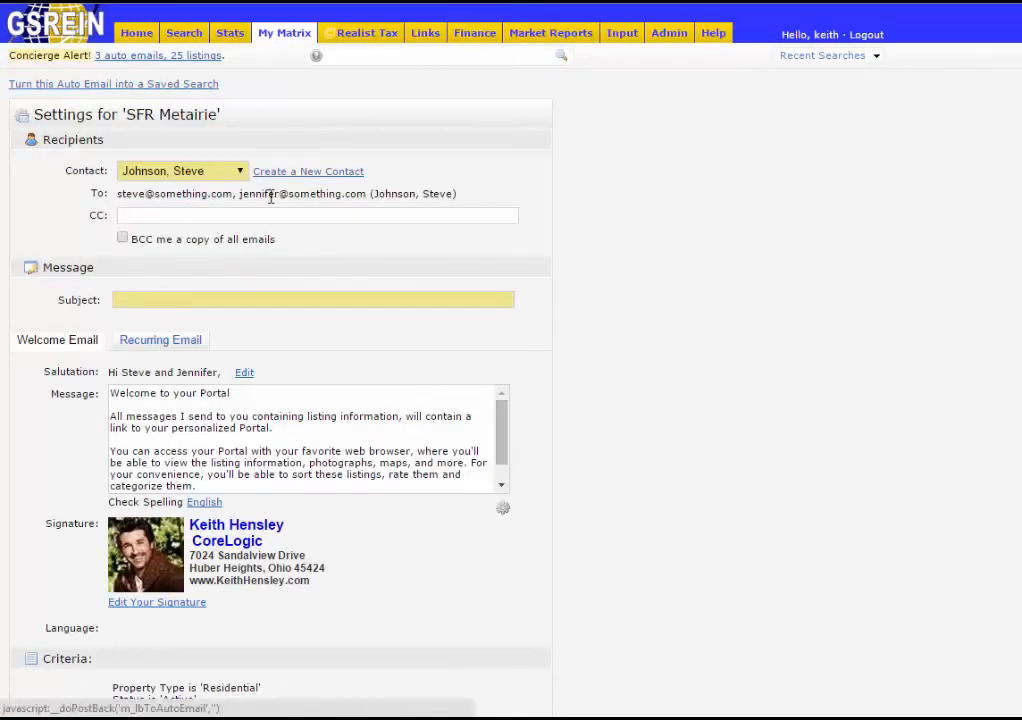
# Save the converted auto email with the subject "sf", and open the list of auto emails to check it
pyautogui.click(265, 298)
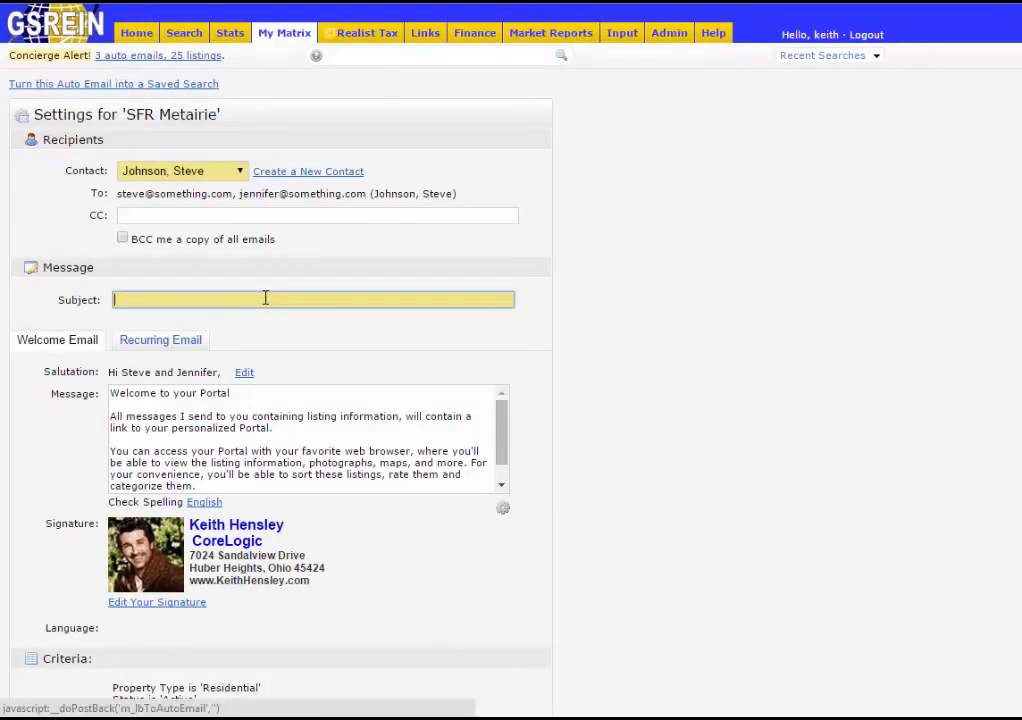
pyautogui.write('s')
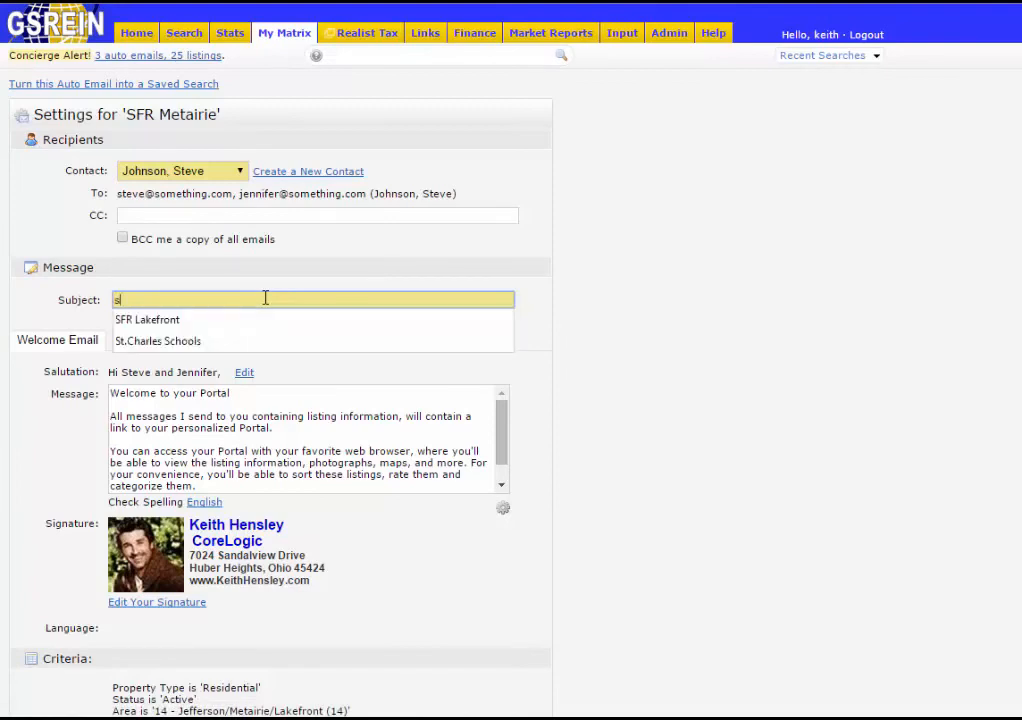
pyautogui.write('f')
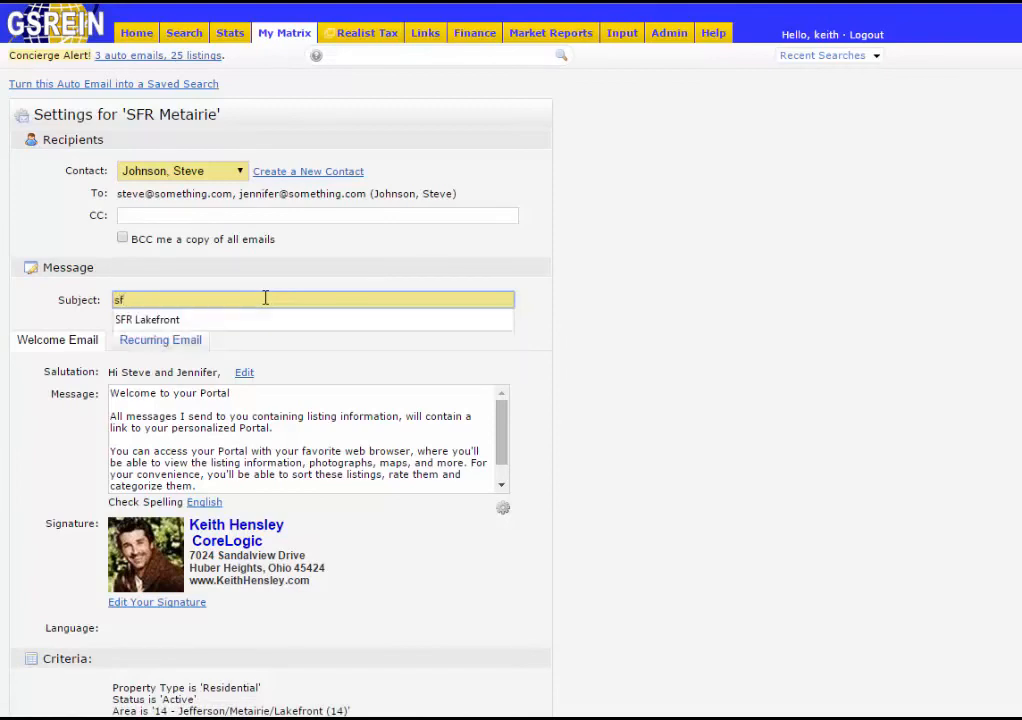
pyautogui.click(617, 386)
pyautogui.scroll(-2, 617, 386)
pyautogui.scroll(-3, 604, 451)
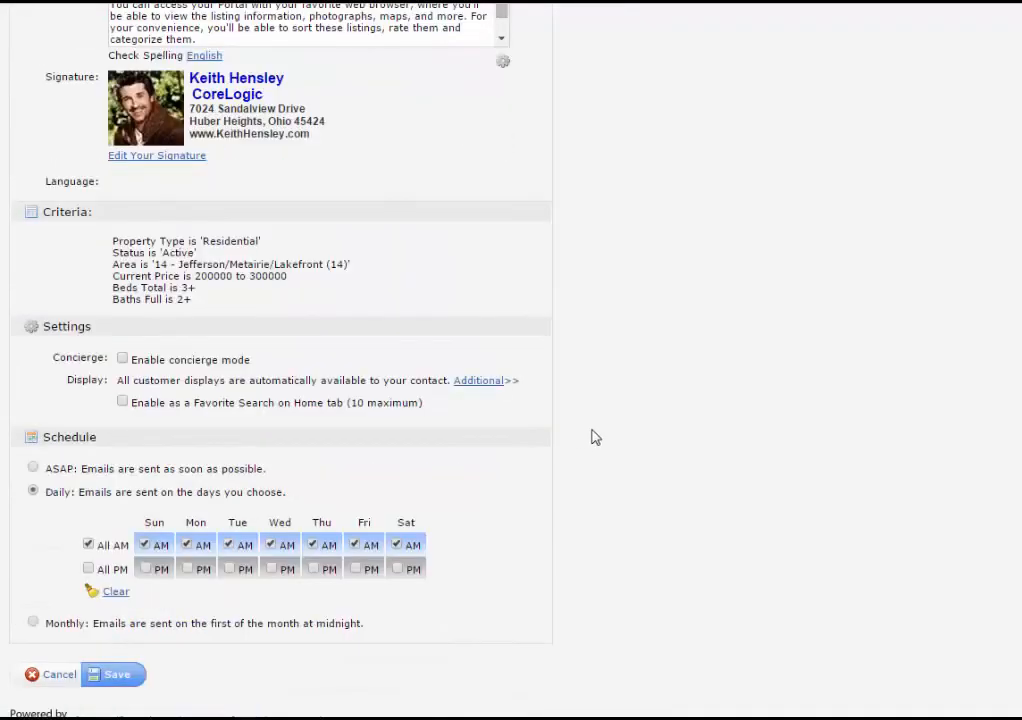
pyautogui.scroll(-1, 693, 572)
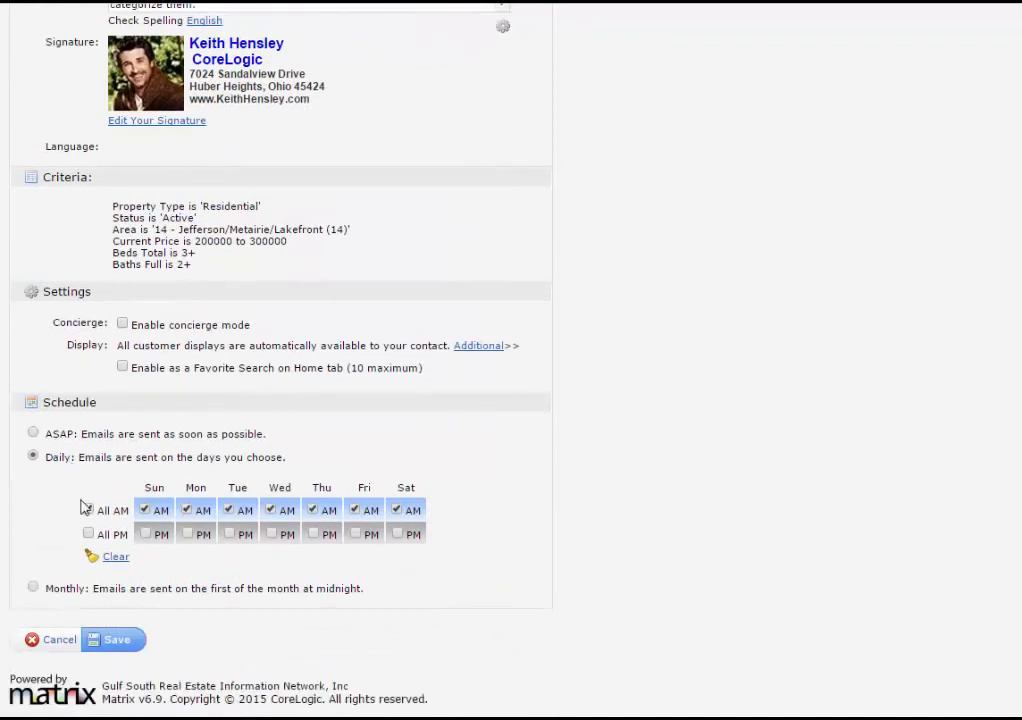
pyautogui.click(122, 646)
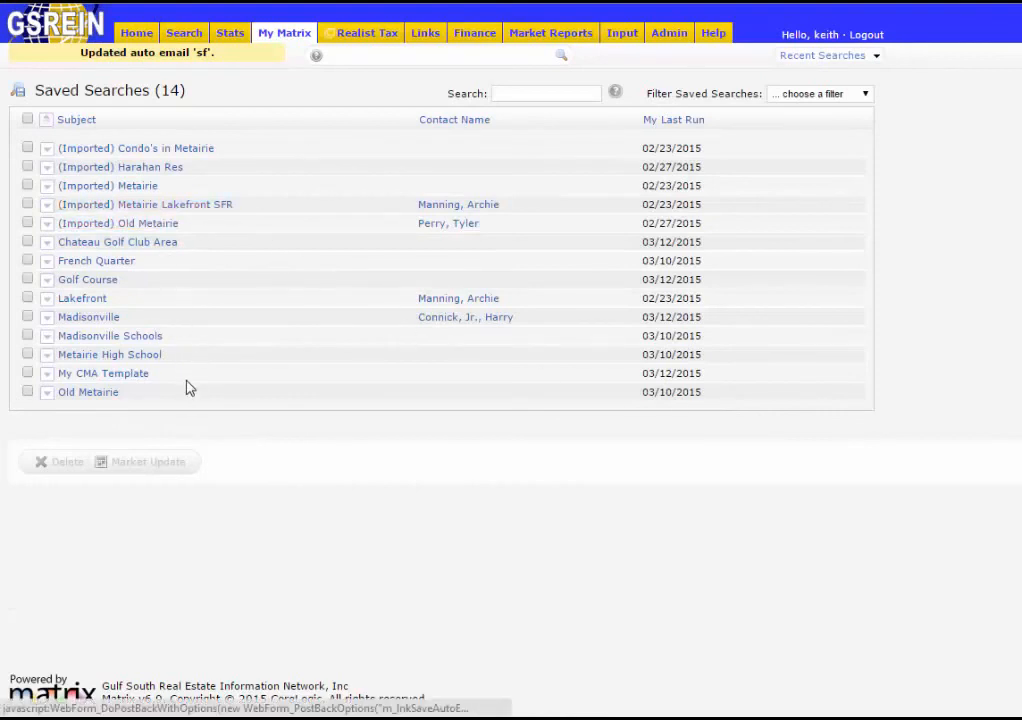
pyautogui.moveTo(290, 38)
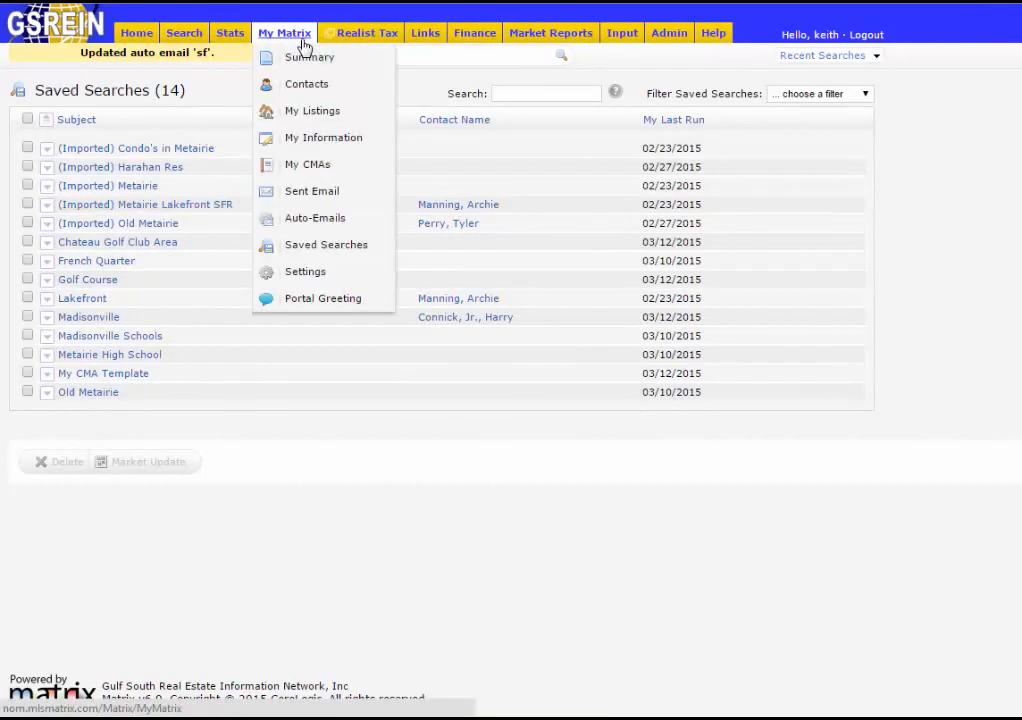
pyautogui.click(326, 226)
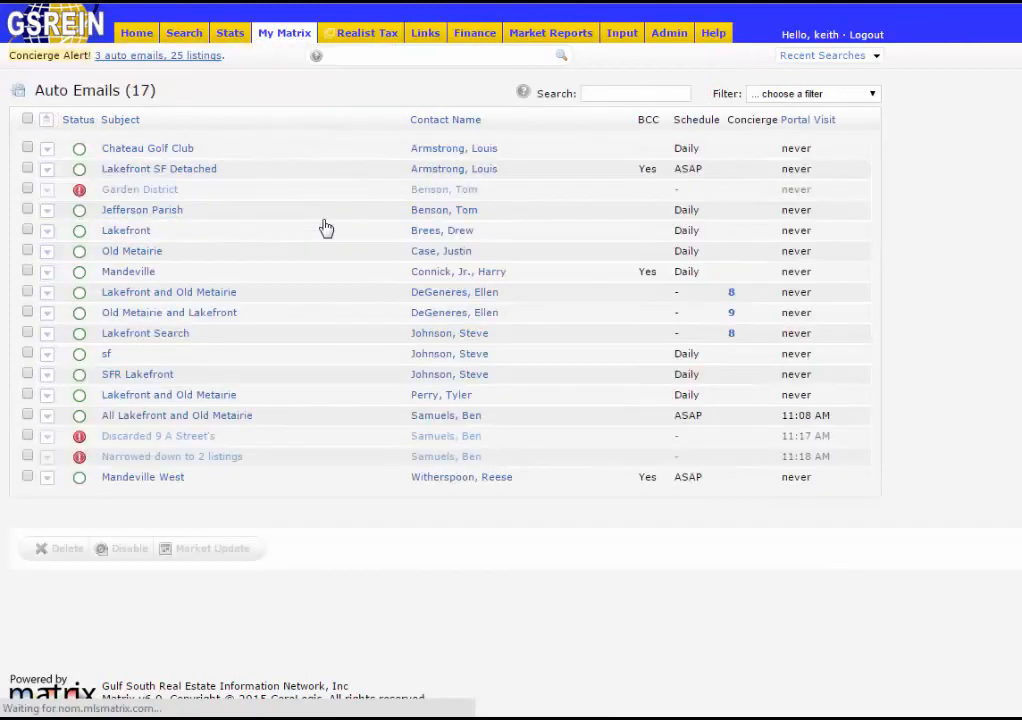